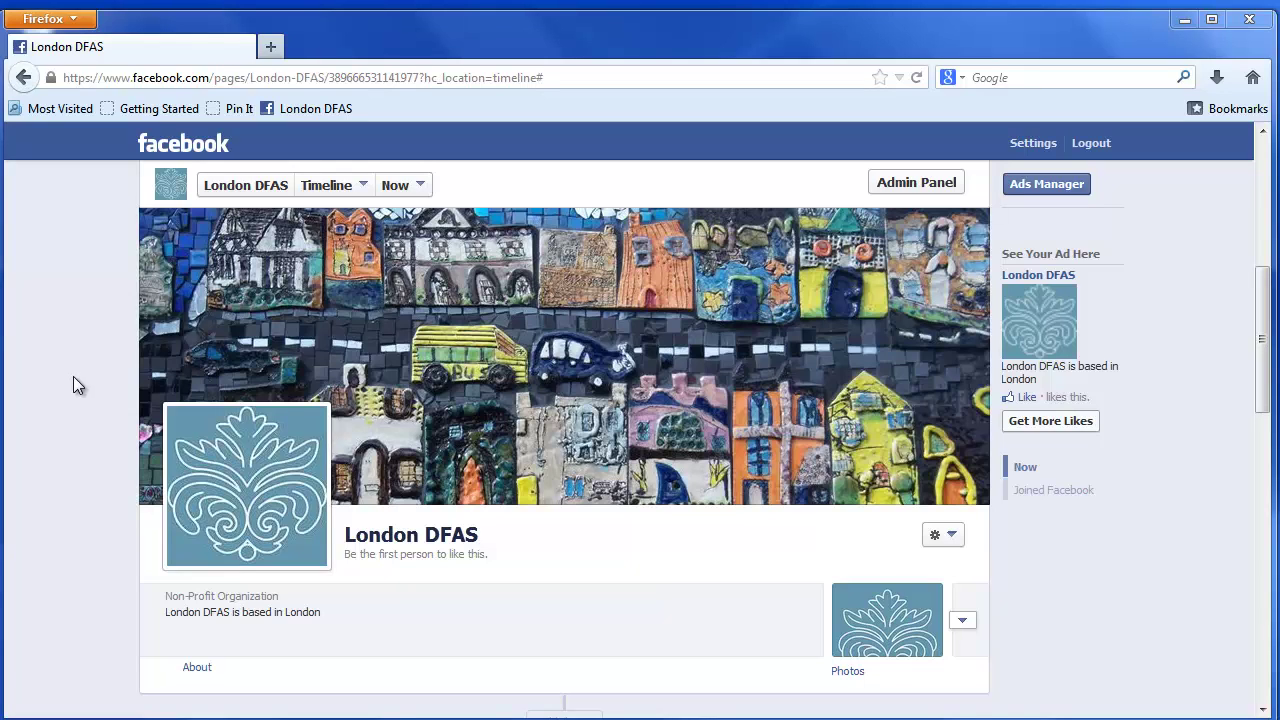
- Switch the London DFAS page's post composer to a photo/video post
{"action": "scroll", "coordinate": [71, 376], "scroll_direction": "down", "scroll_amount": 5}
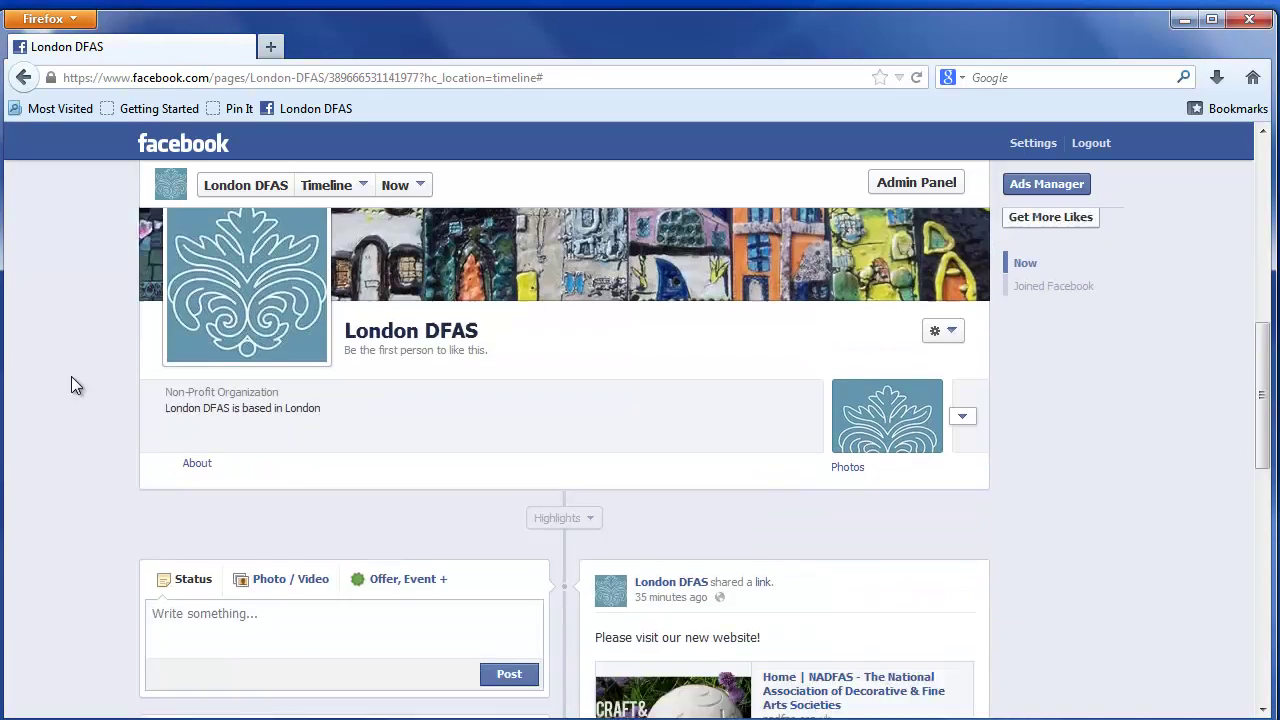
{"action": "left_click", "coordinate": [233, 362]}
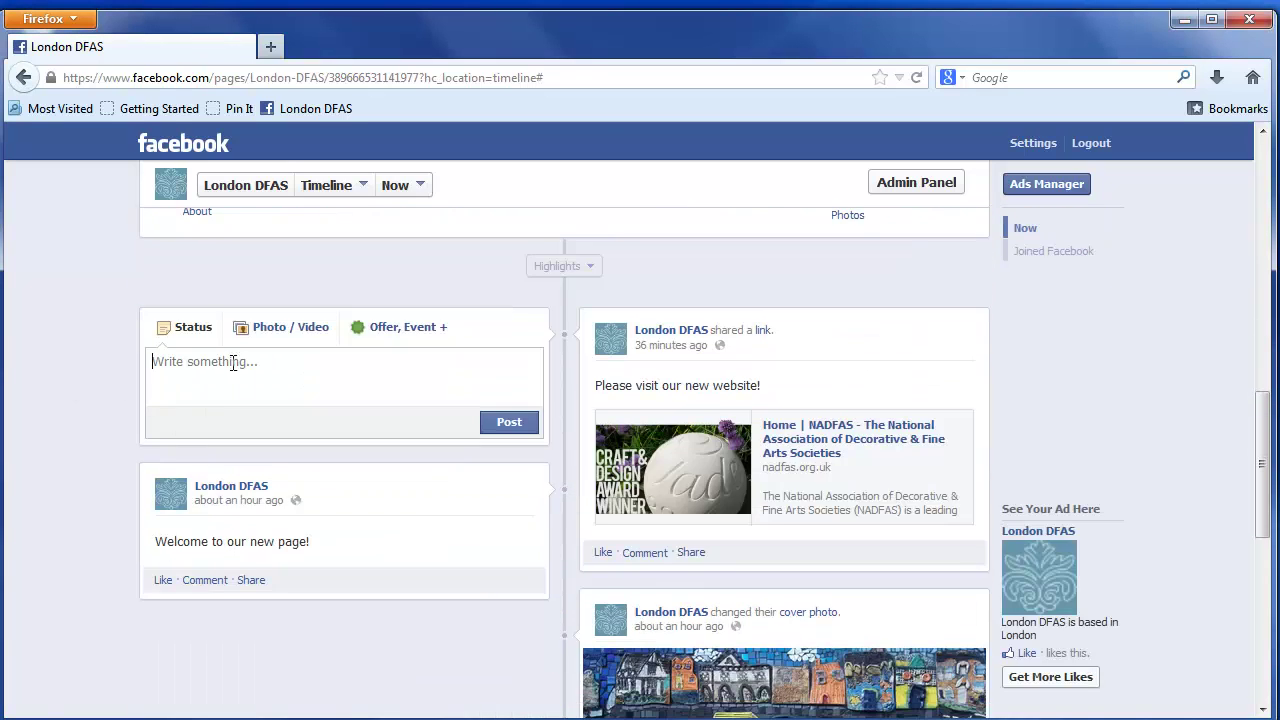
{"action": "left_click", "coordinate": [278, 334]}
- Attach the 'venice' image and publish it with the caption 'Our trip to Venice!'
{"action": "left_click", "coordinate": [247, 399]}
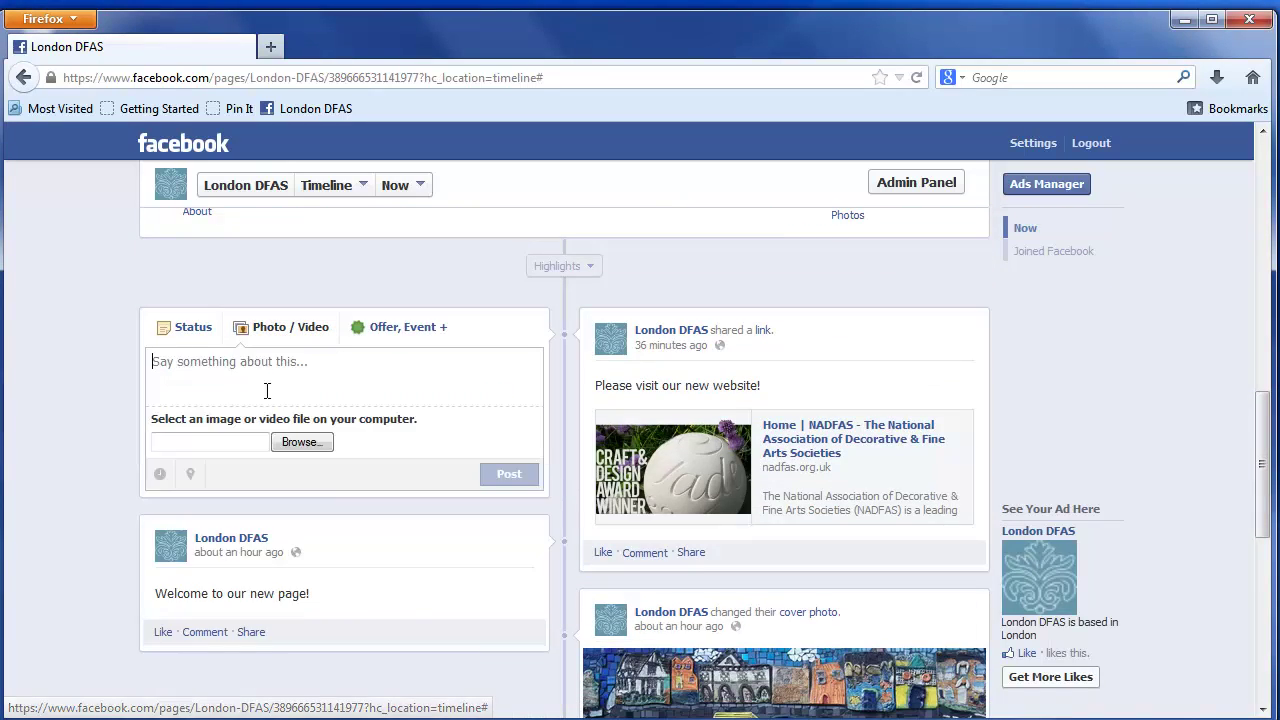
{"action": "left_click", "coordinate": [318, 443]}
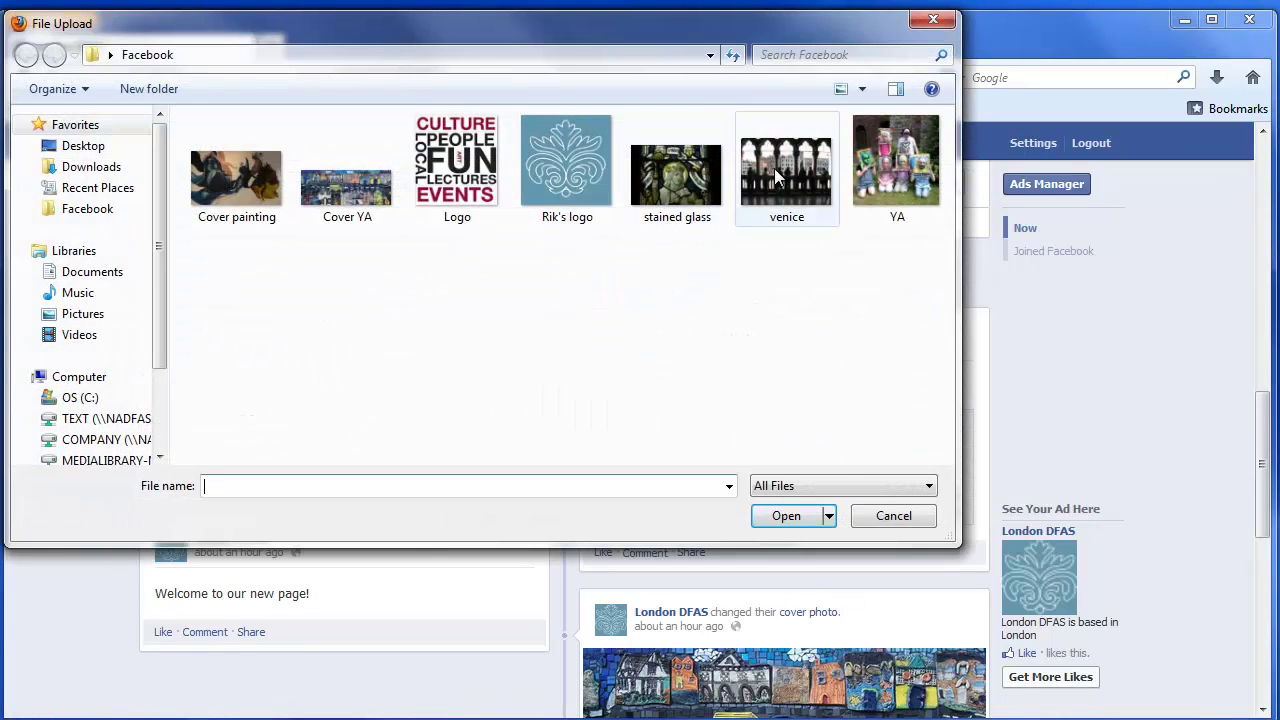
{"action": "left_click", "coordinate": [774, 168]}
{"action": "left_click", "coordinate": [806, 522]}
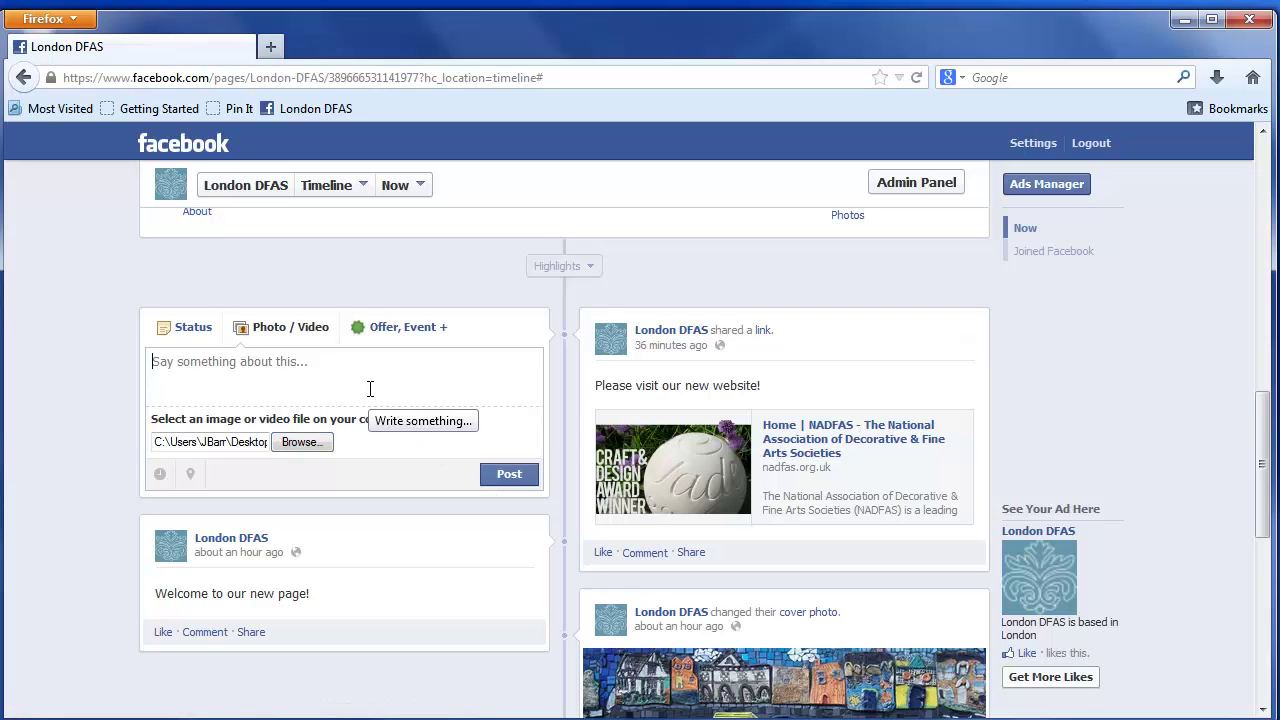
{"action": "type", "text": "Our trip to Veni"}
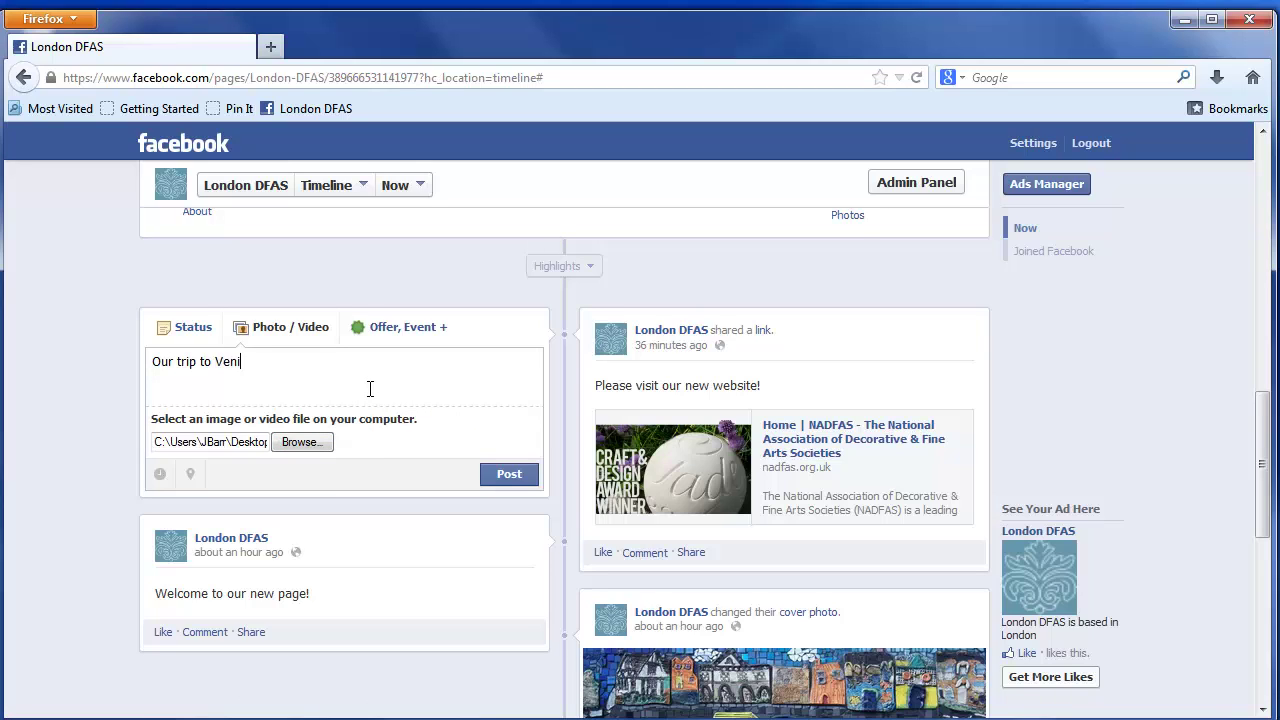
{"action": "type", "text": "ce!"}
{"action": "left_click", "coordinate": [509, 476]}
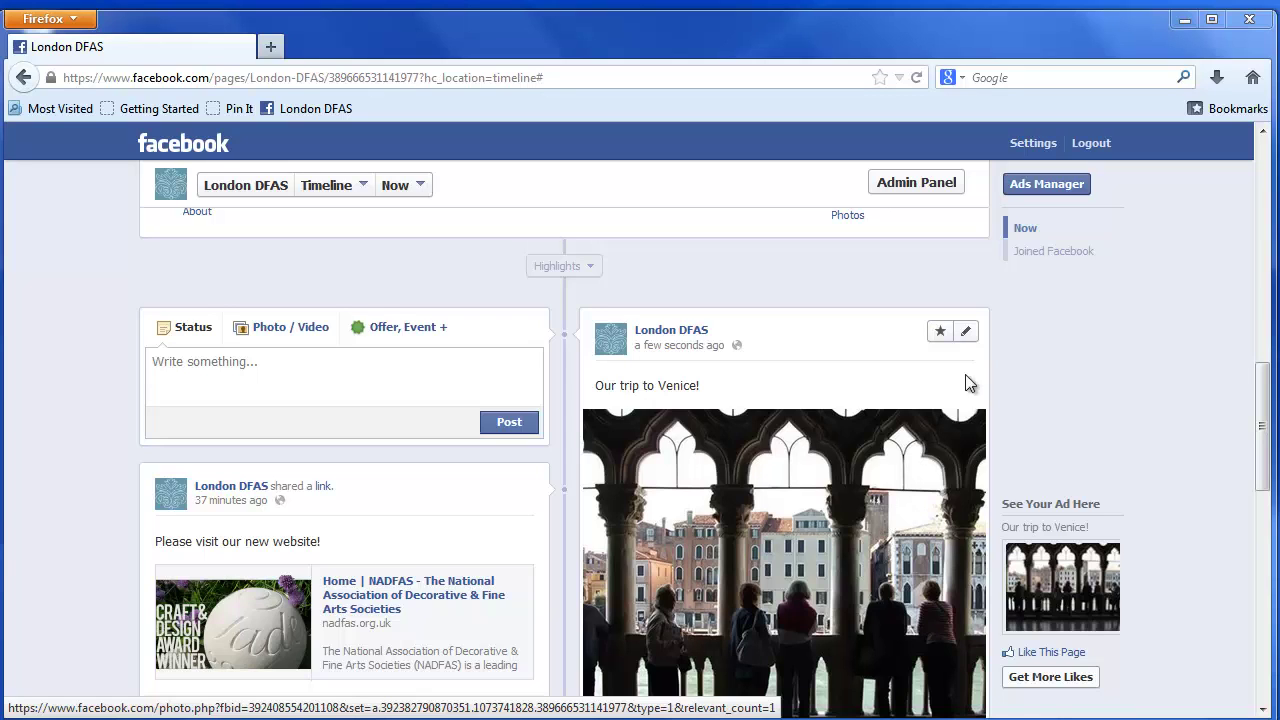
{"action": "left_click", "coordinate": [966, 334]}
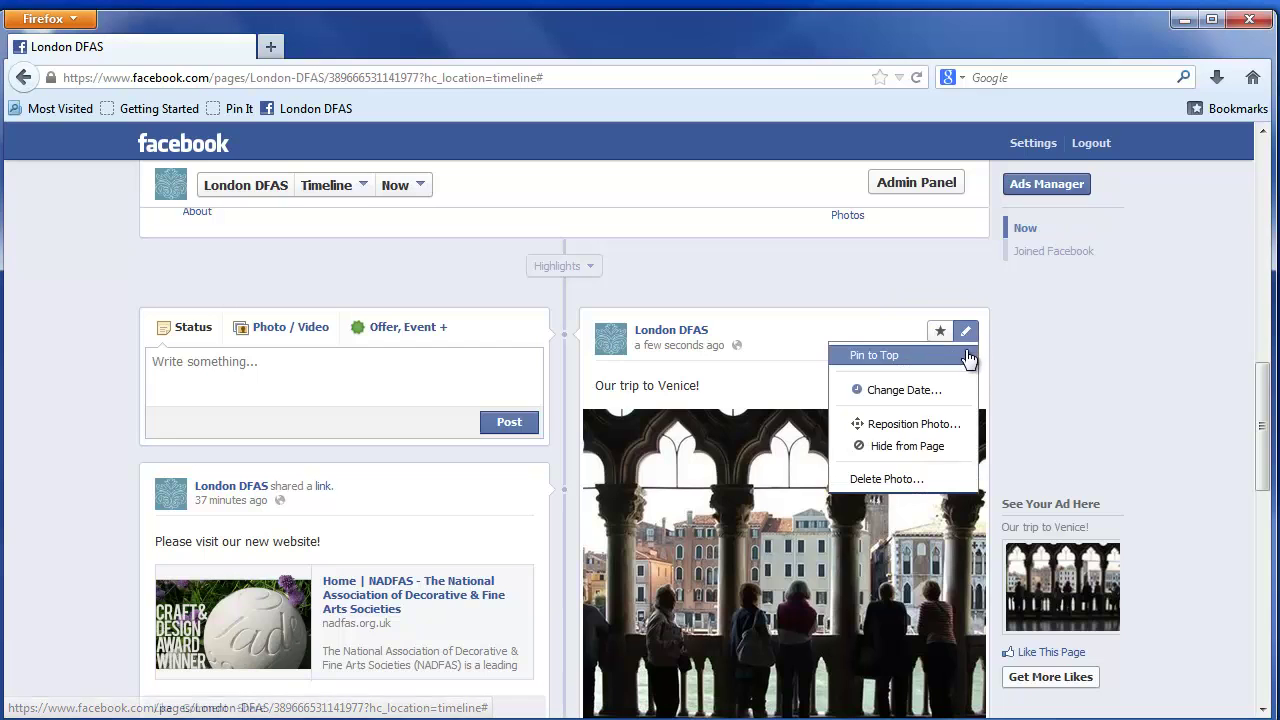
{"action": "left_click", "coordinate": [951, 362]}
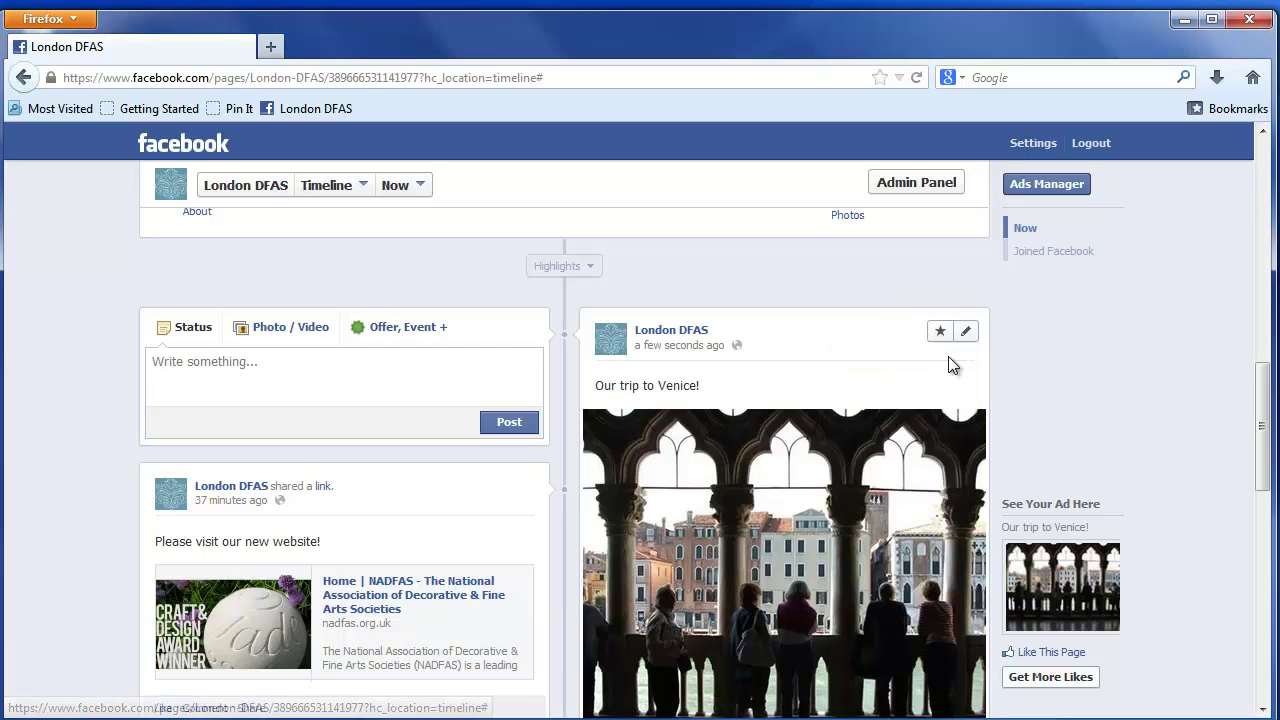
{"action": "scroll", "coordinate": [978, 416], "scroll_direction": "down", "scroll_amount": 10}
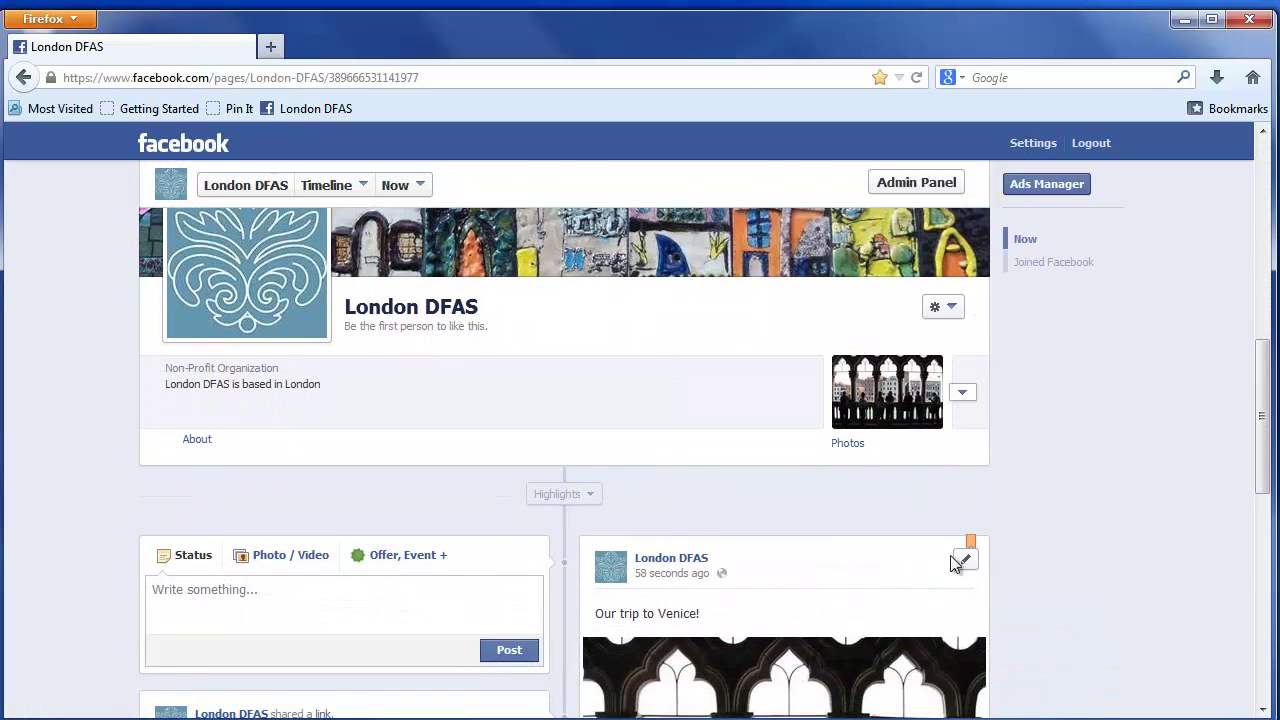
{"action": "scroll", "coordinate": [1045, 541], "scroll_direction": "down", "scroll_amount": 3}
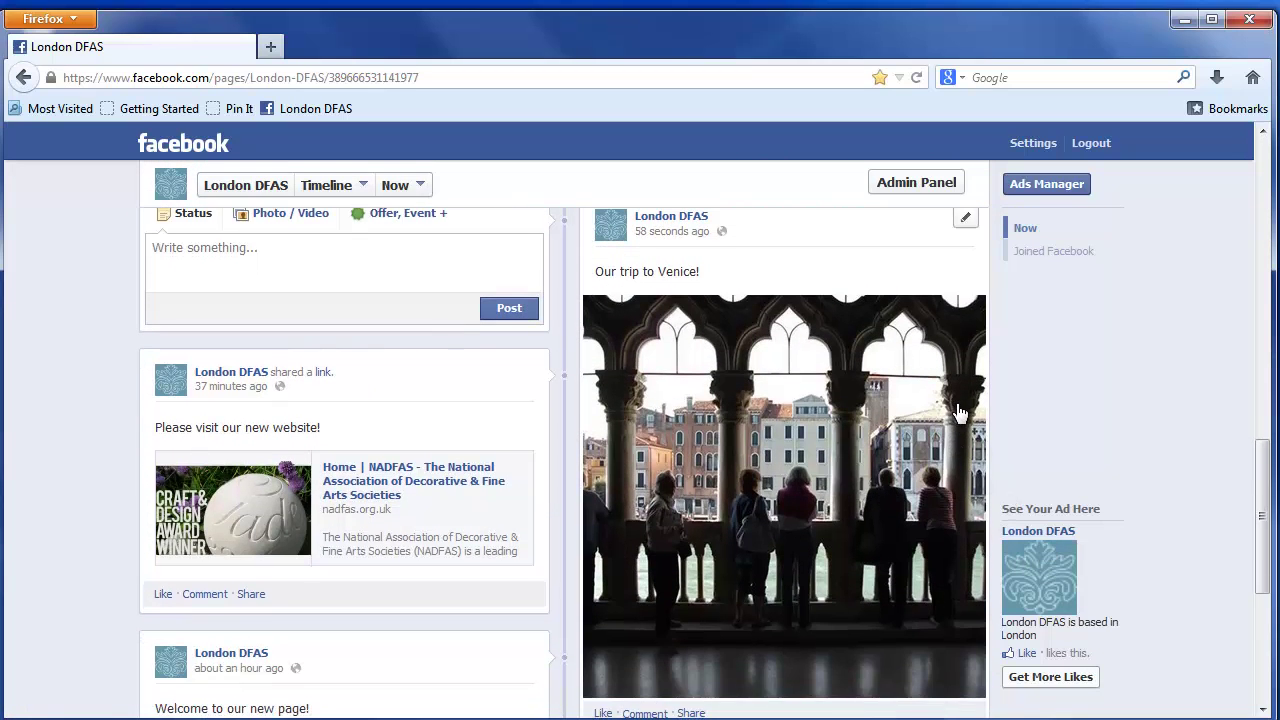
{"action": "scroll", "coordinate": [937, 391], "scroll_direction": "up", "scroll_amount": 2}
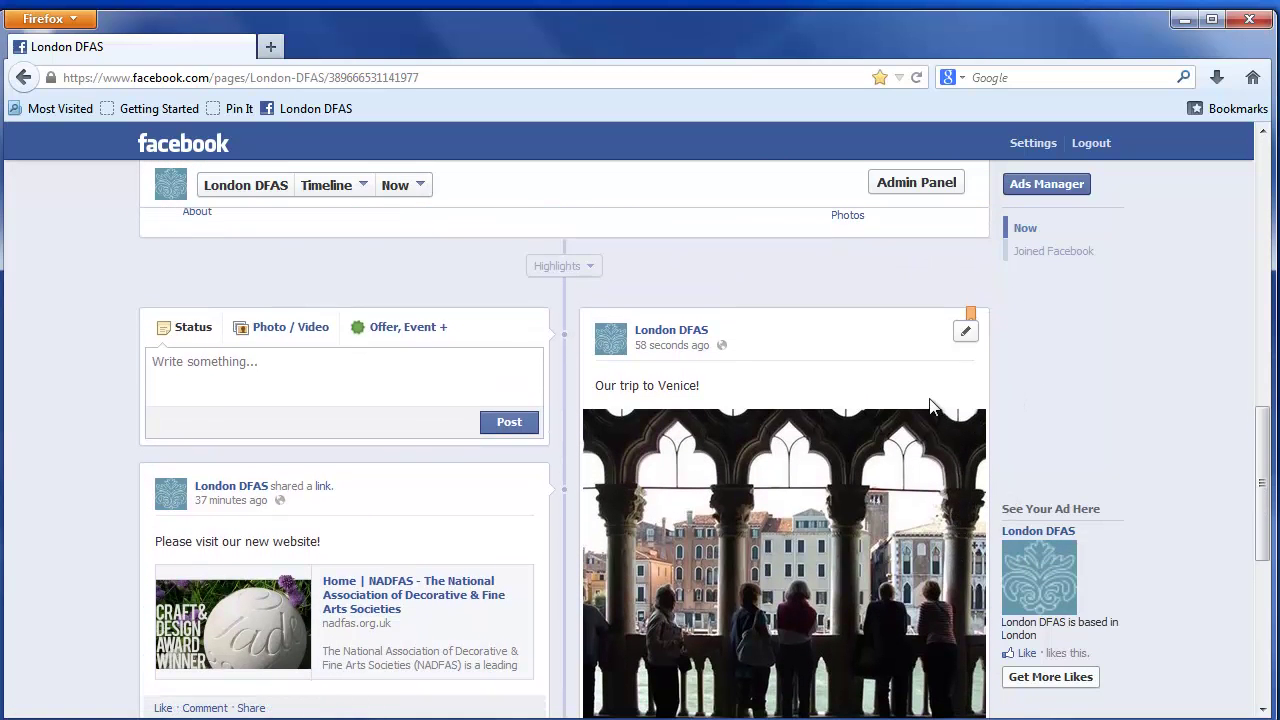
{"action": "mouse_move", "coordinate": [962, 392]}
{"action": "left_click", "coordinate": [966, 333]}
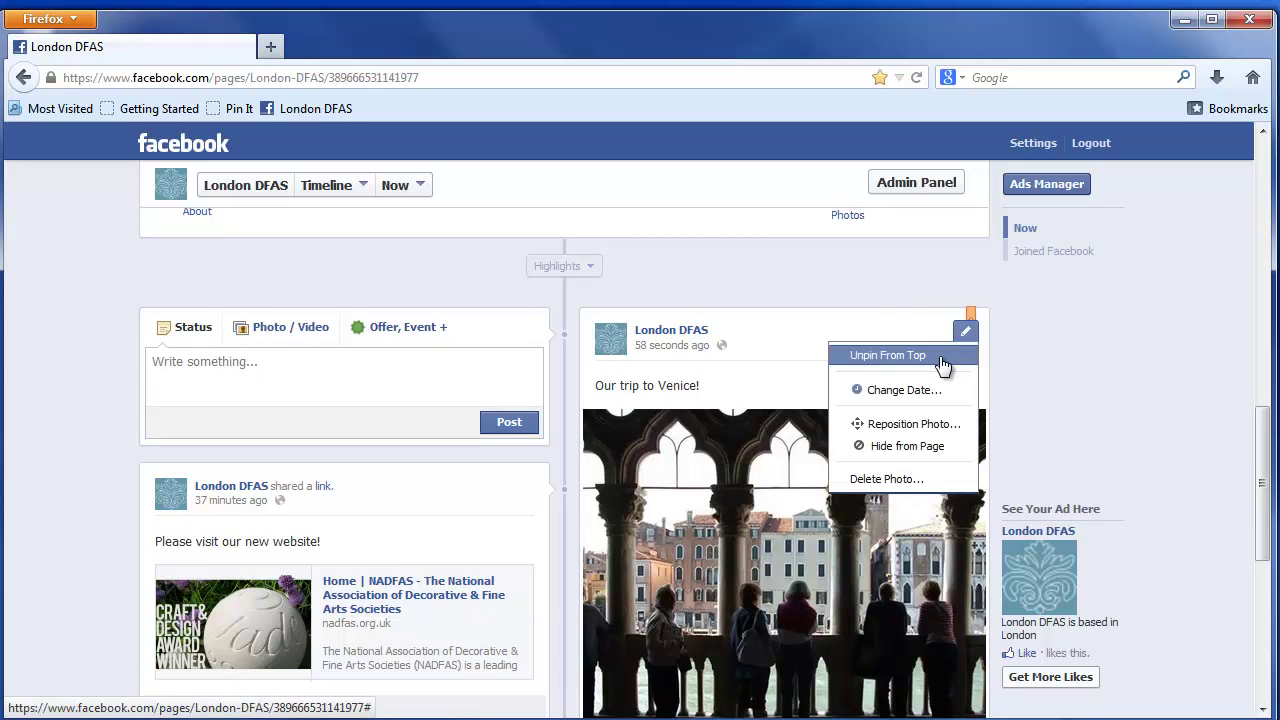
{"action": "left_click", "coordinate": [887, 355]}
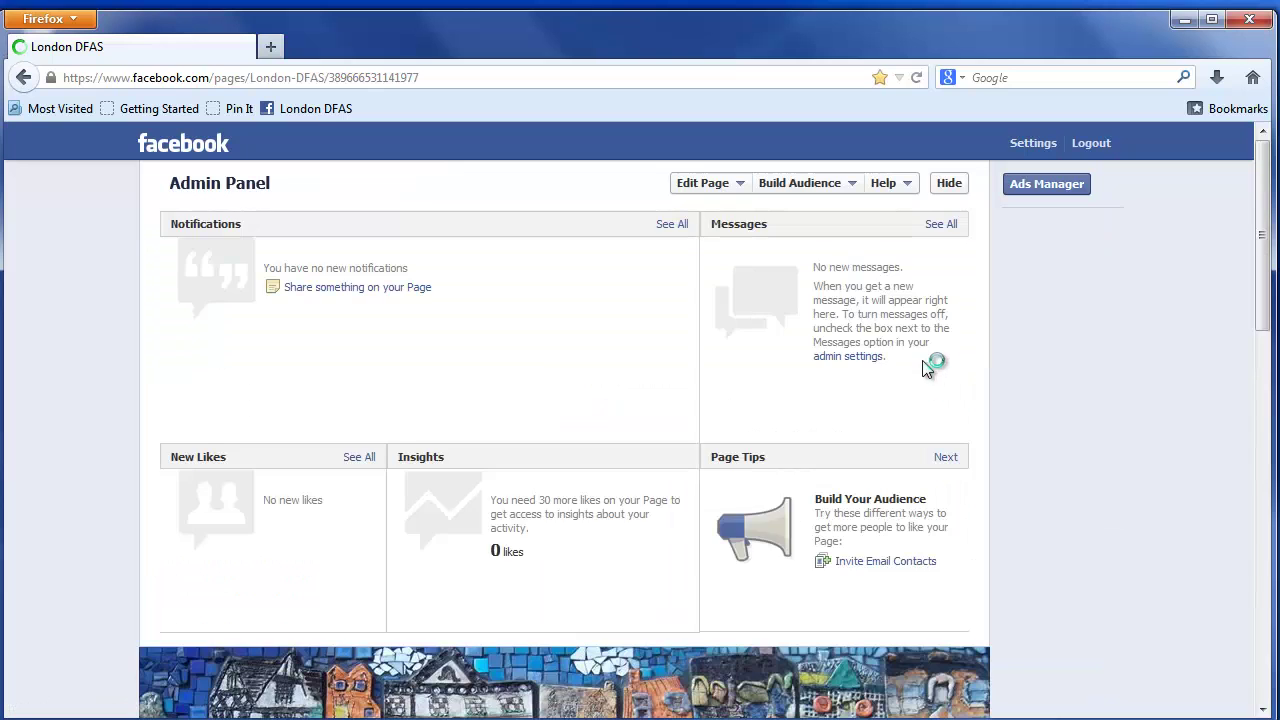
{"action": "scroll", "coordinate": [922, 398], "scroll_direction": "down", "scroll_amount": 2}
{"action": "scroll", "coordinate": [922, 398], "scroll_direction": "down", "scroll_amount": 5}
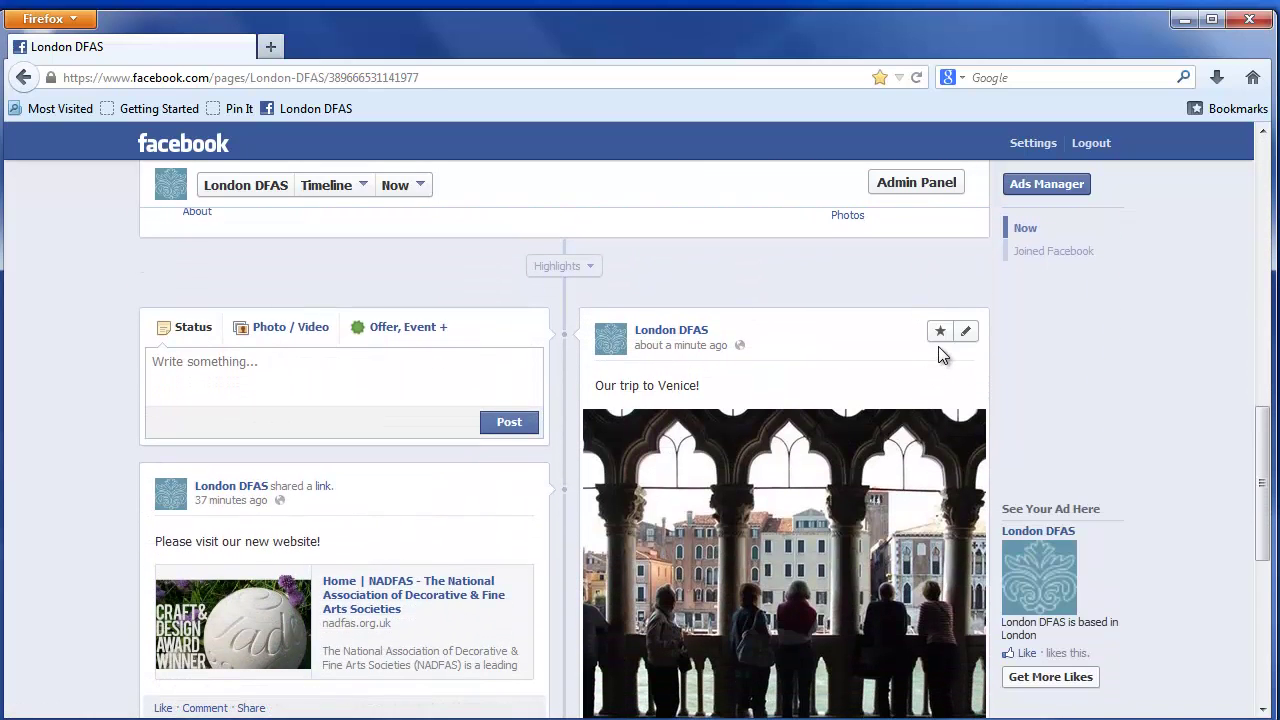
- Highlight the 'Our trip to Venice!' post using its star button
{"action": "left_click", "coordinate": [940, 333]}
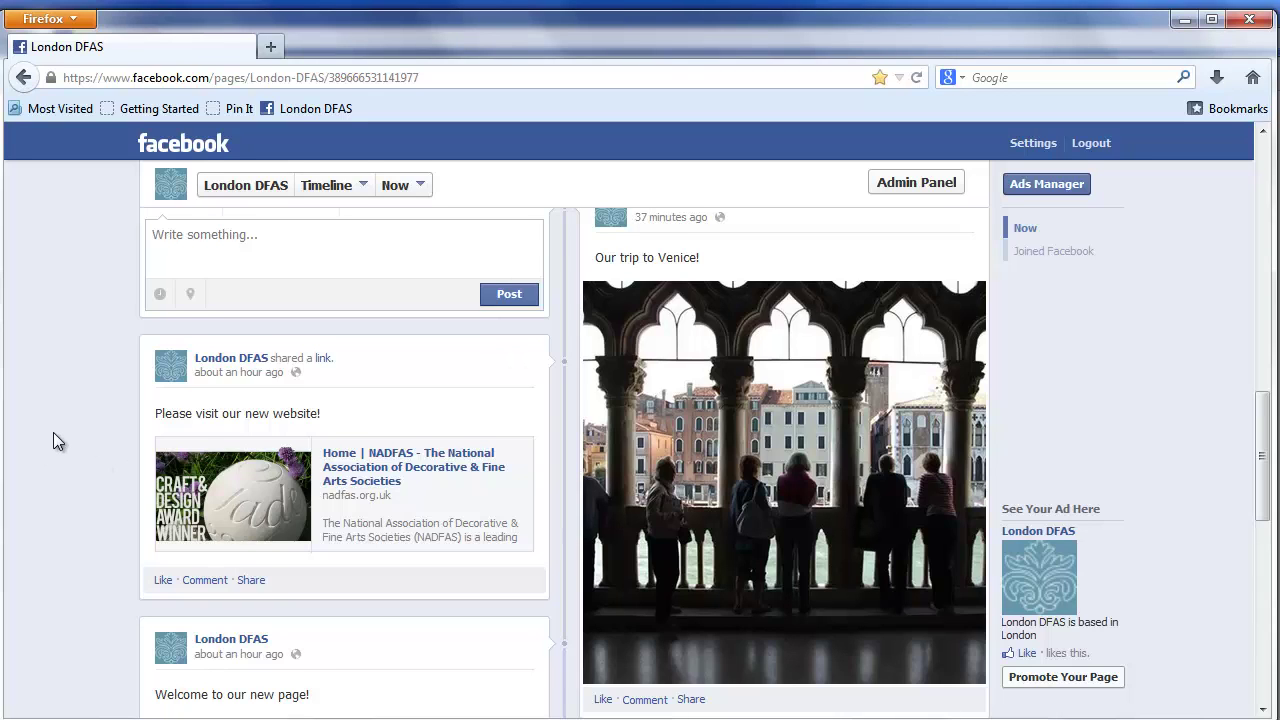
{"action": "scroll", "coordinate": [53, 432], "scroll_direction": "up", "scroll_amount": 2}
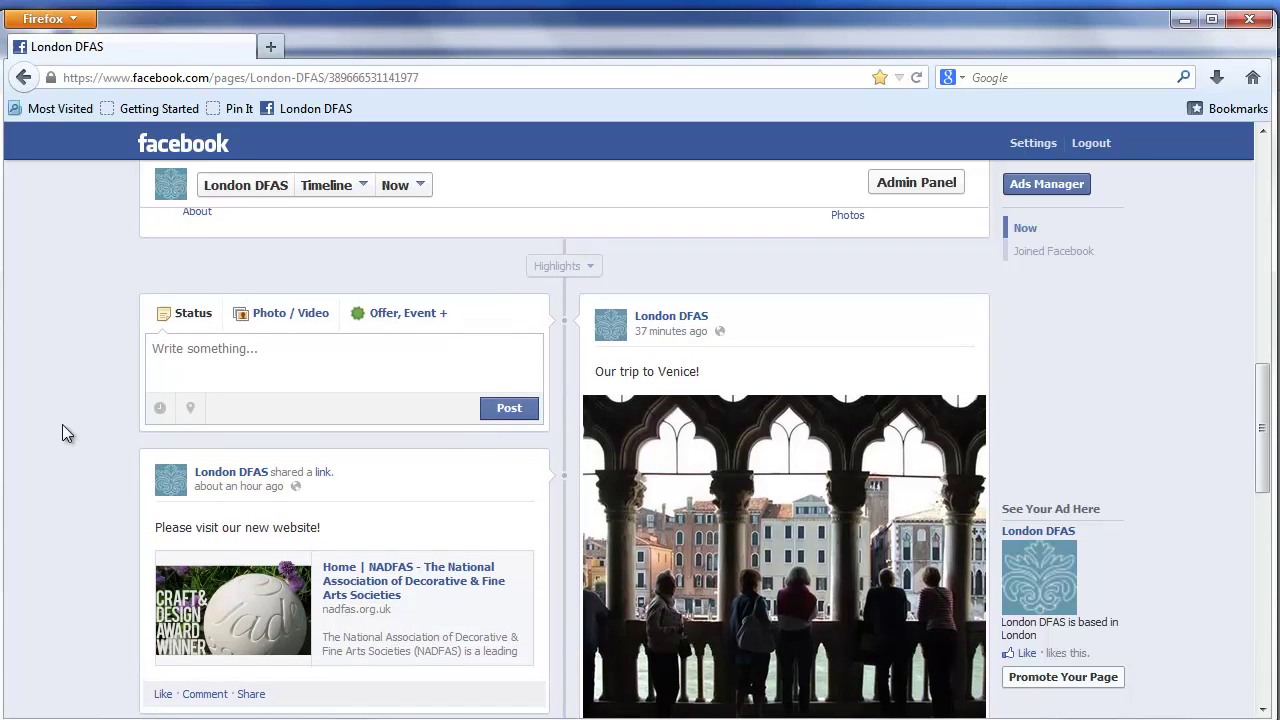
- Create a new photo album starting with the 'photo album 1' image
{"action": "left_click", "coordinate": [258, 318]}
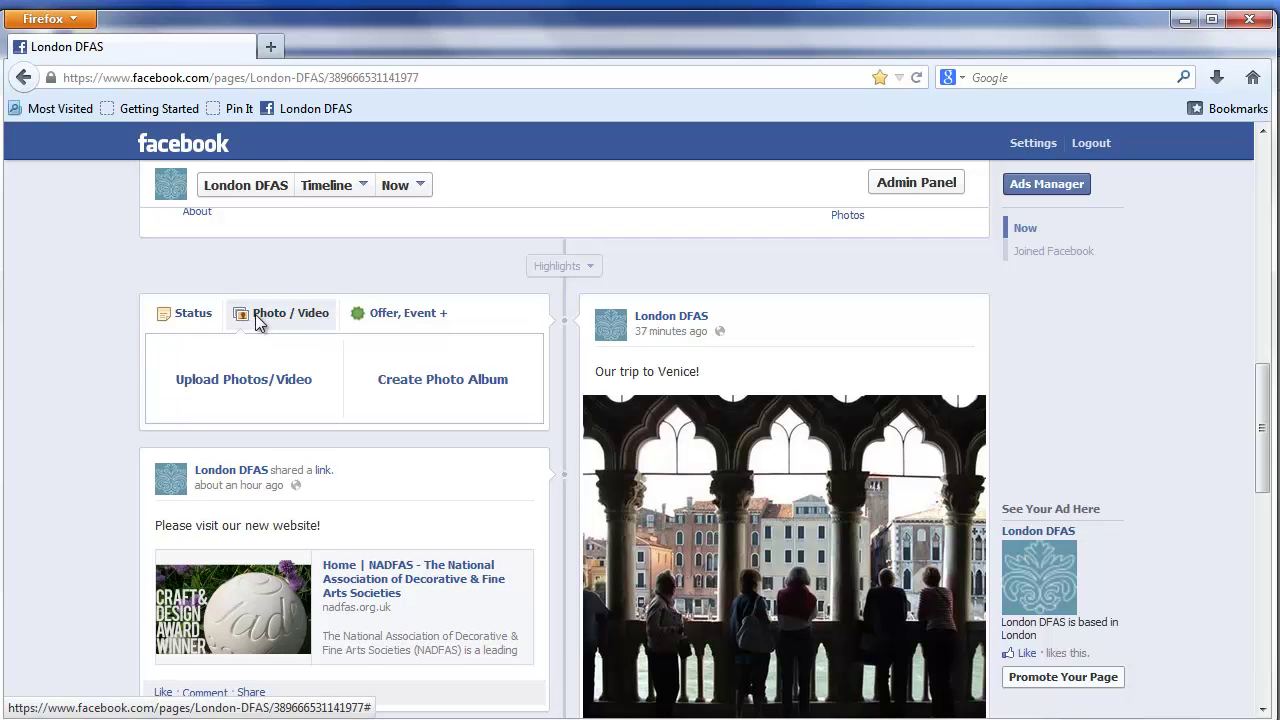
{"action": "left_click", "coordinate": [418, 385]}
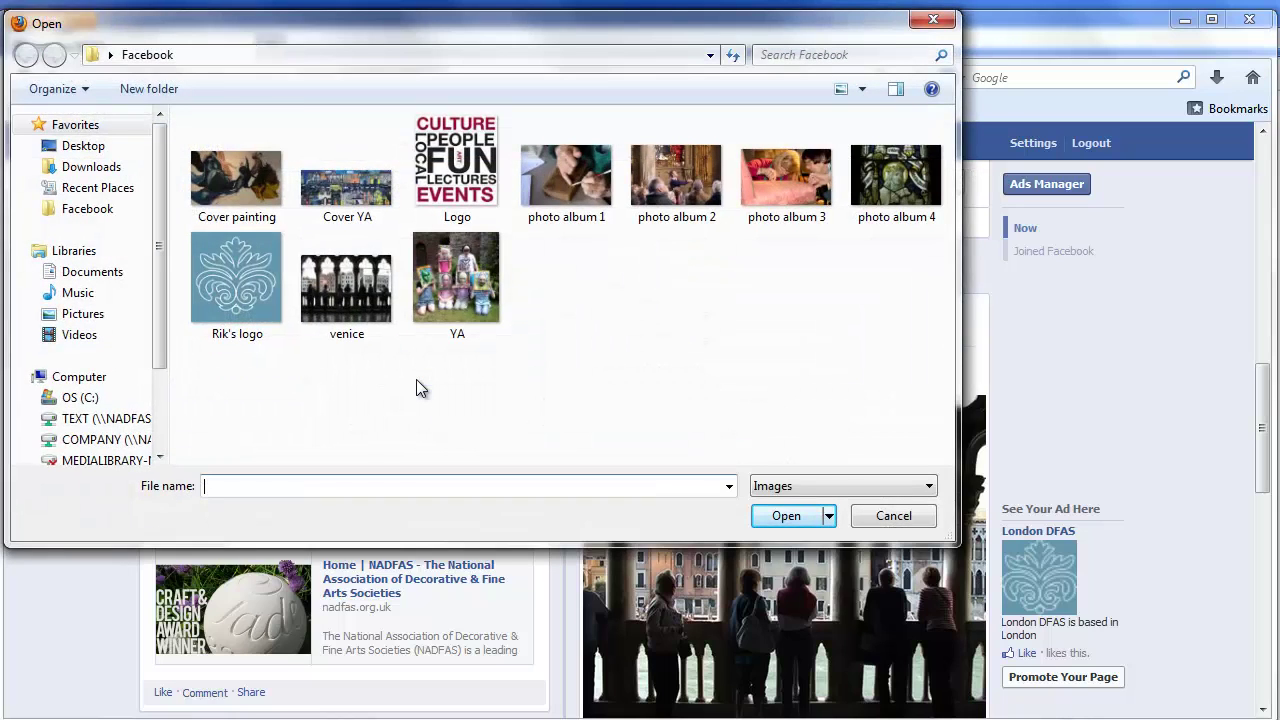
{"action": "left_click", "coordinate": [574, 190]}
{"action": "left_click", "coordinate": [782, 518]}
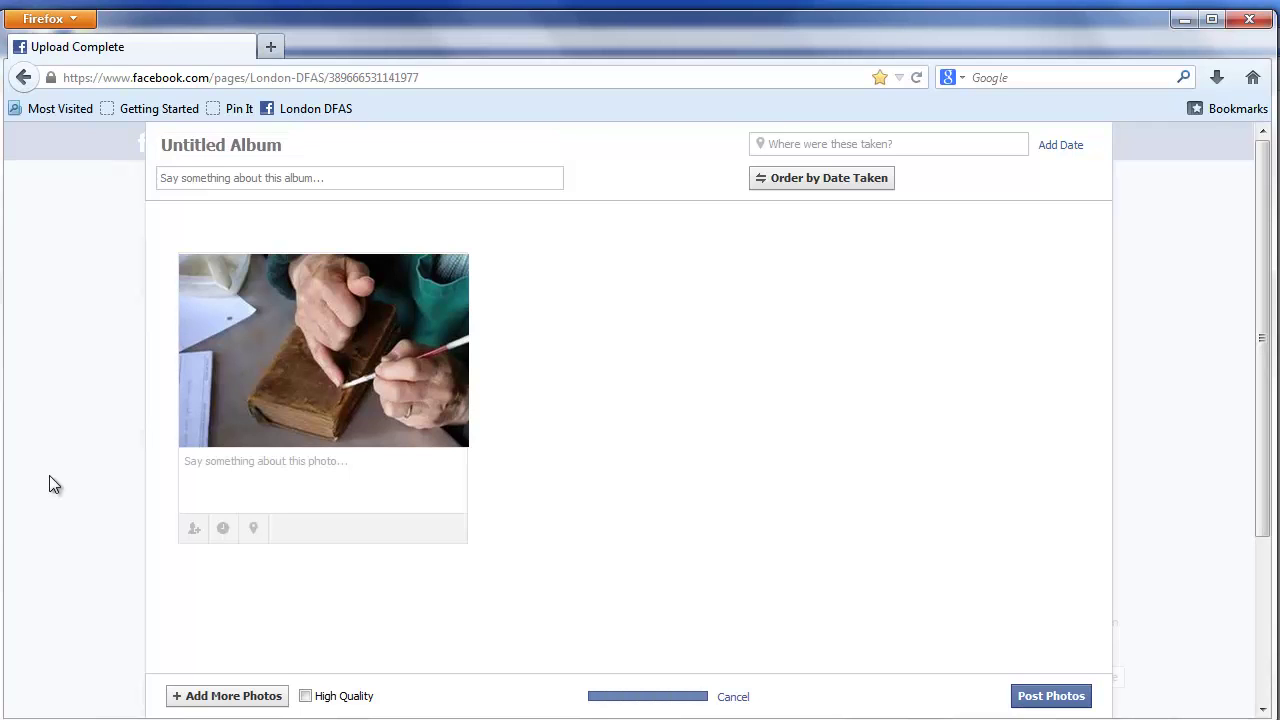
- Title the album 'London Volunteers' with description 'All the work our volunteers do'
{"action": "left_click", "coordinate": [277, 141]}
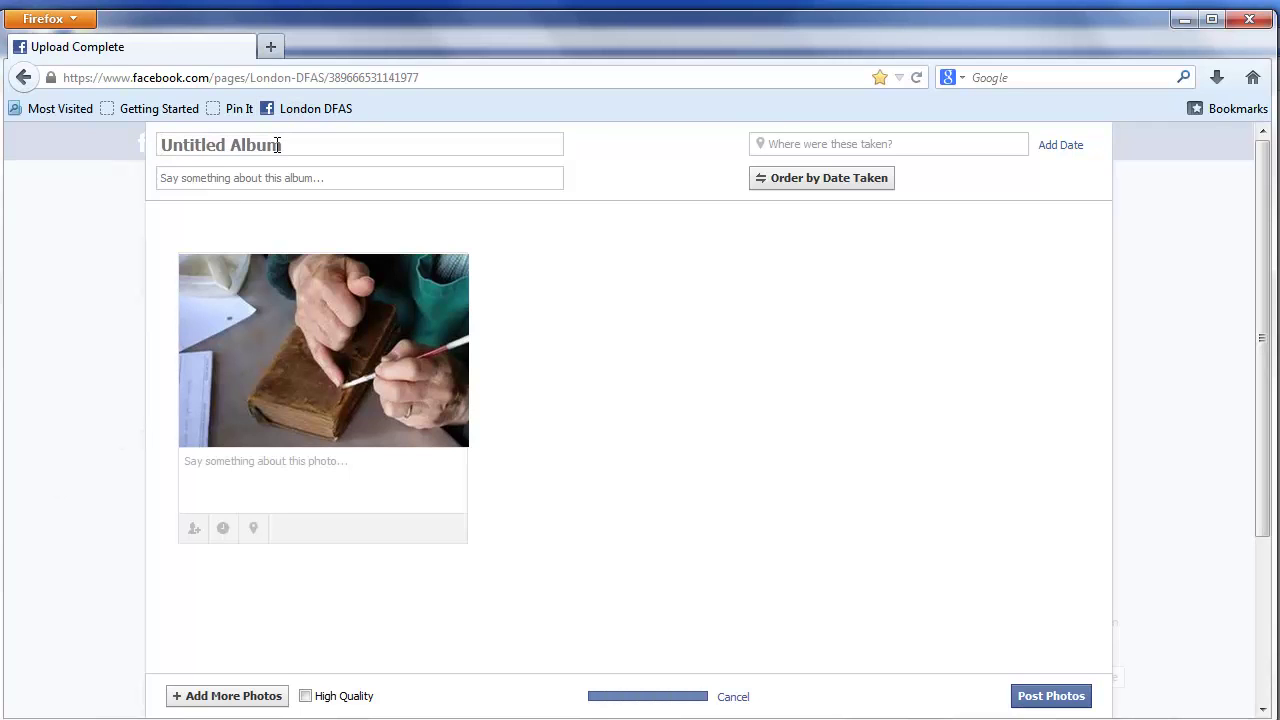
{"action": "type", "text": "London Vol"}
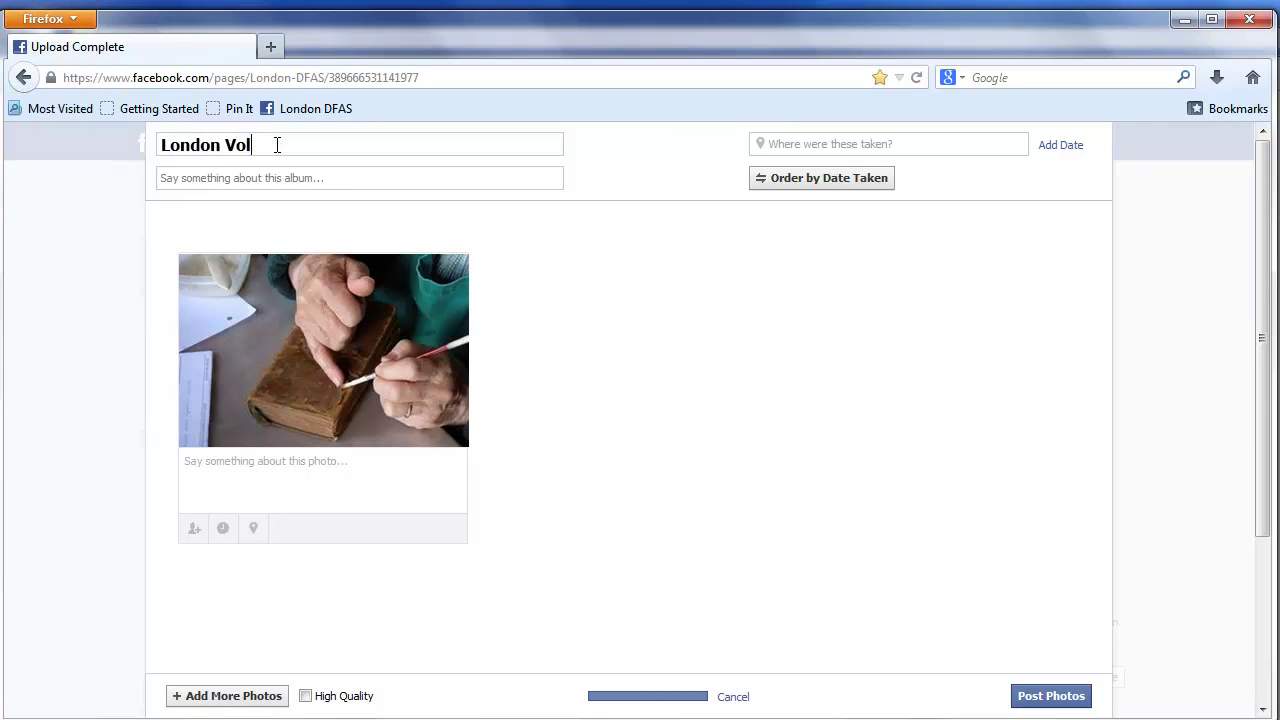
{"action": "type", "text": "unteers"}
{"action": "left_click", "coordinate": [273, 178]}
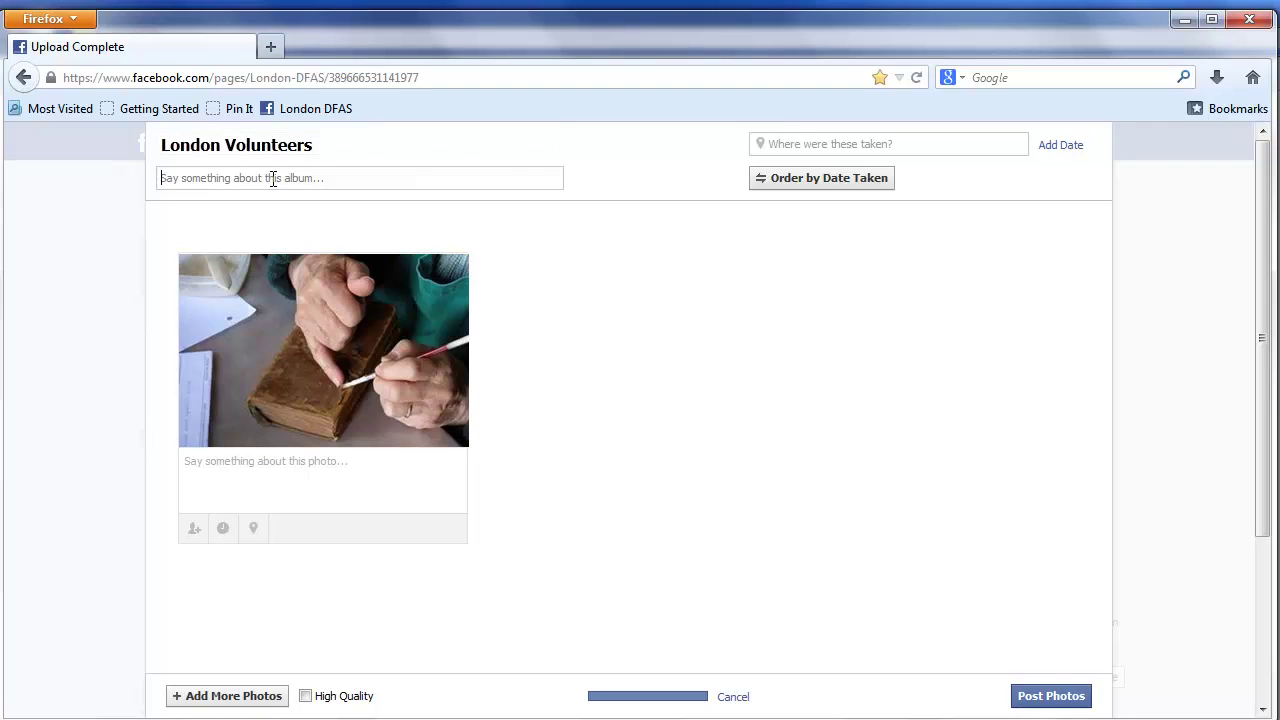
{"action": "type", "text": "All the work our volunteers do!"}
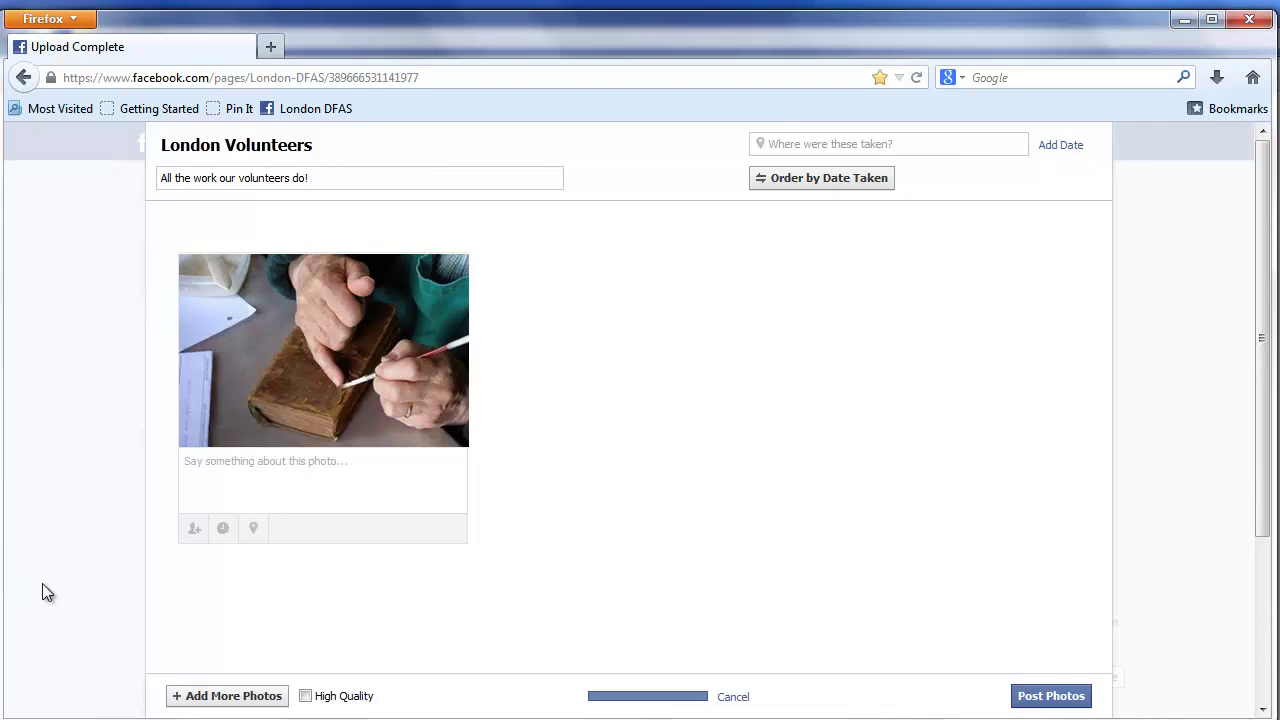
- Upload the 'photo album 2', 'photo album 3' and 'photo album 4' images into the album
{"action": "left_click", "coordinate": [238, 698]}
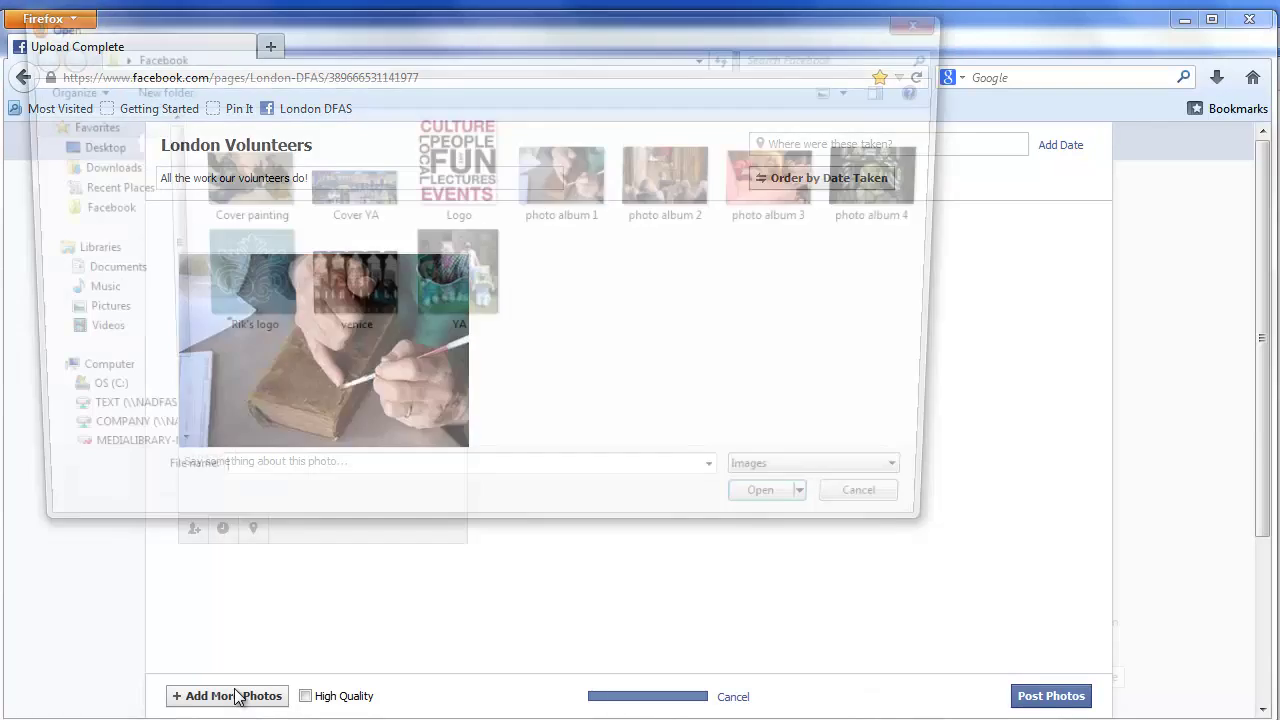
{"action": "double_click", "coordinate": [641, 165]}
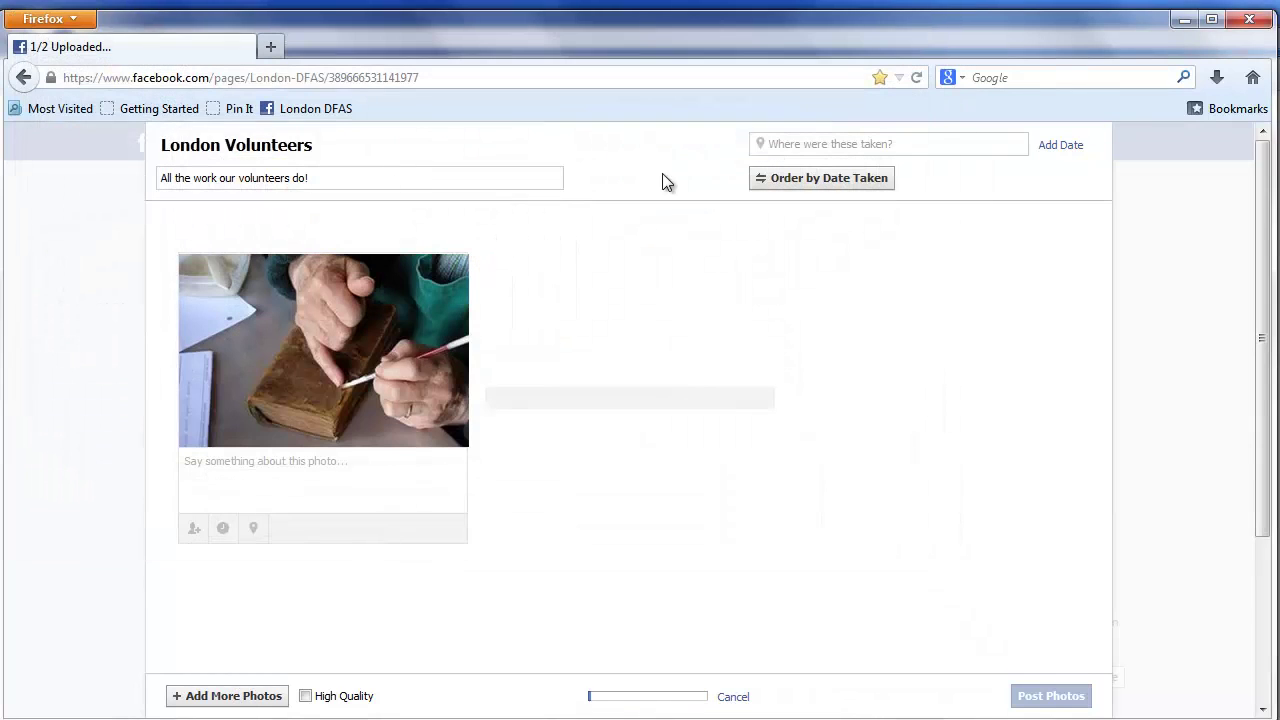
{"action": "left_click", "coordinate": [228, 700]}
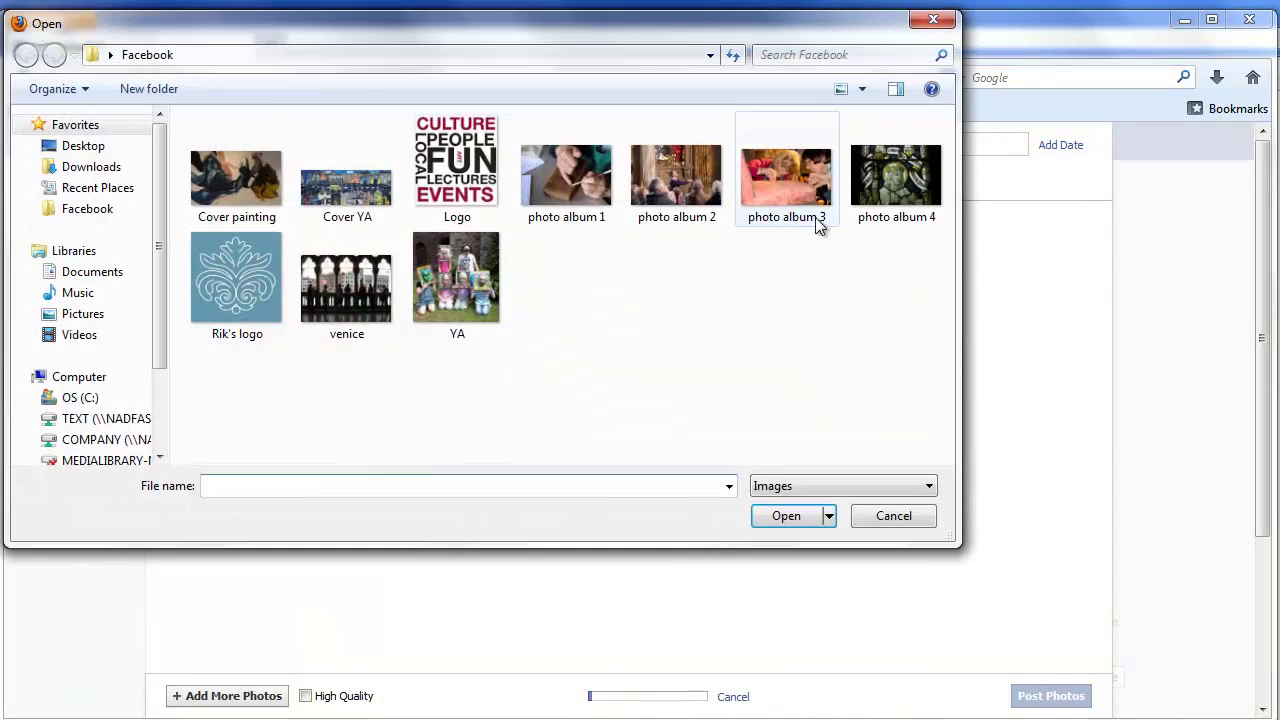
{"action": "double_click", "coordinate": [795, 198]}
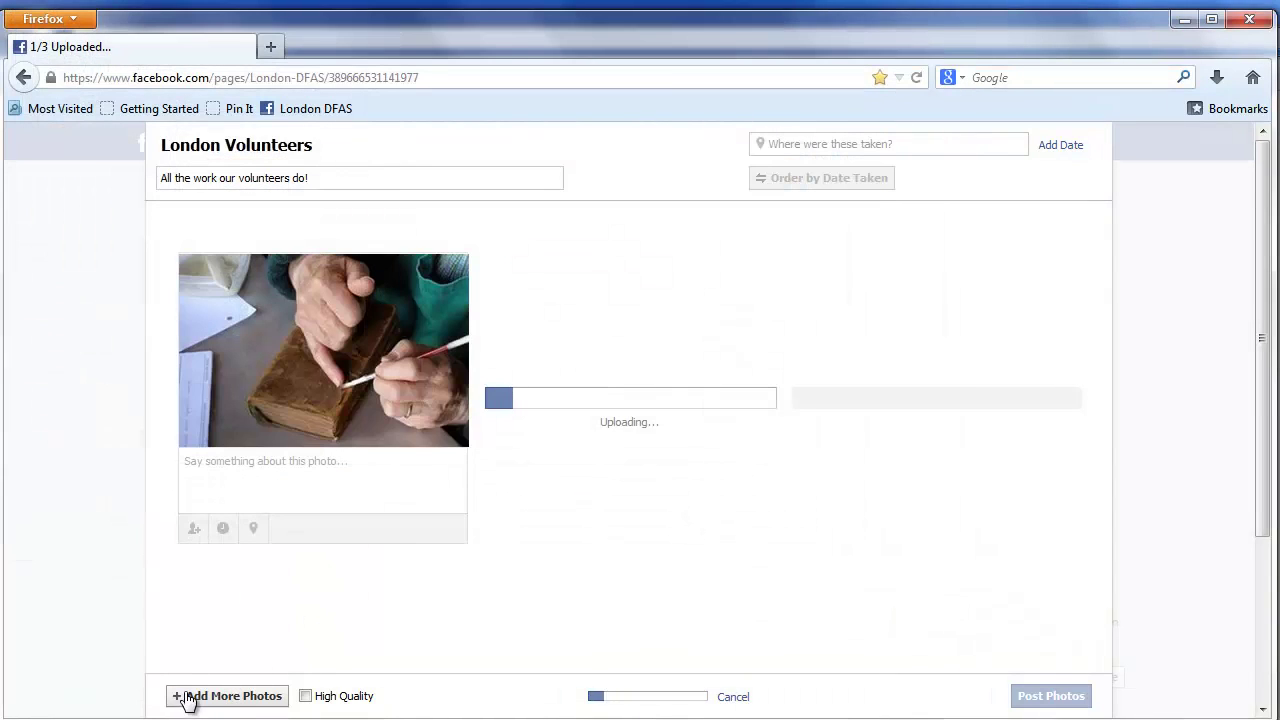
{"action": "left_click", "coordinate": [183, 696]}
{"action": "double_click", "coordinate": [905, 170]}
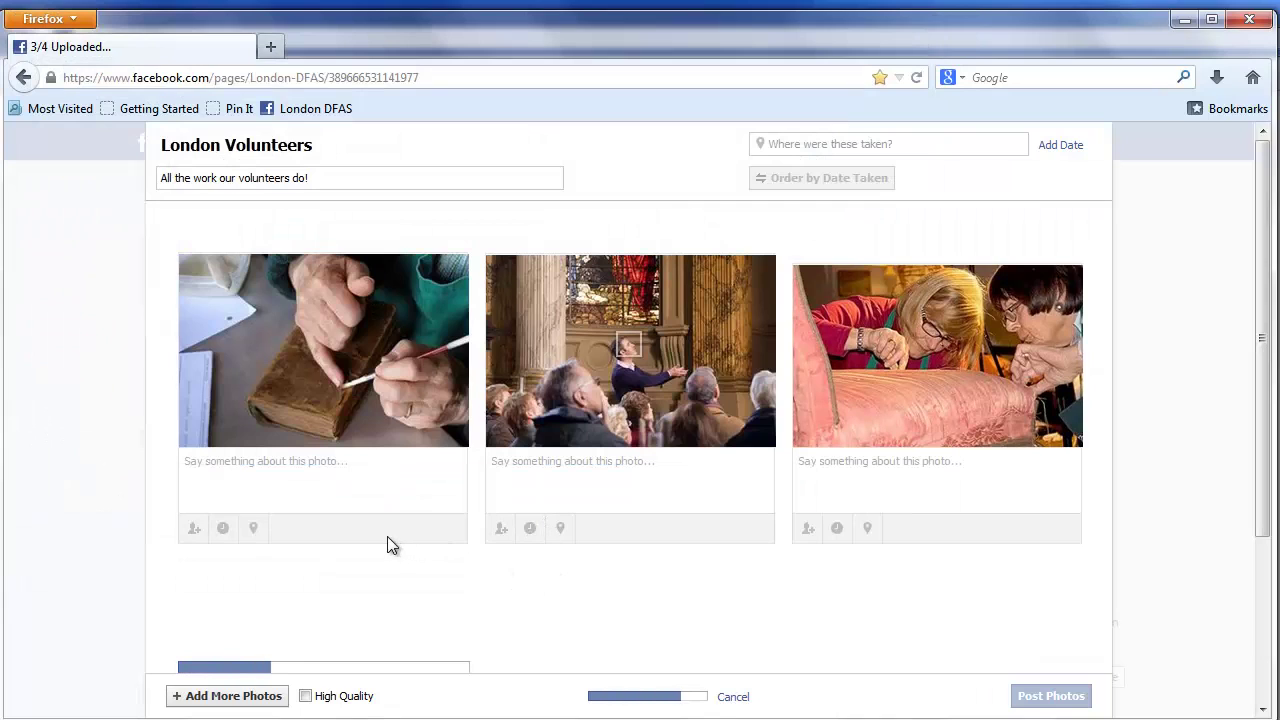
- Set the church lecture photo as album cover and post the four-photo album
{"action": "left_click", "coordinate": [249, 461]}
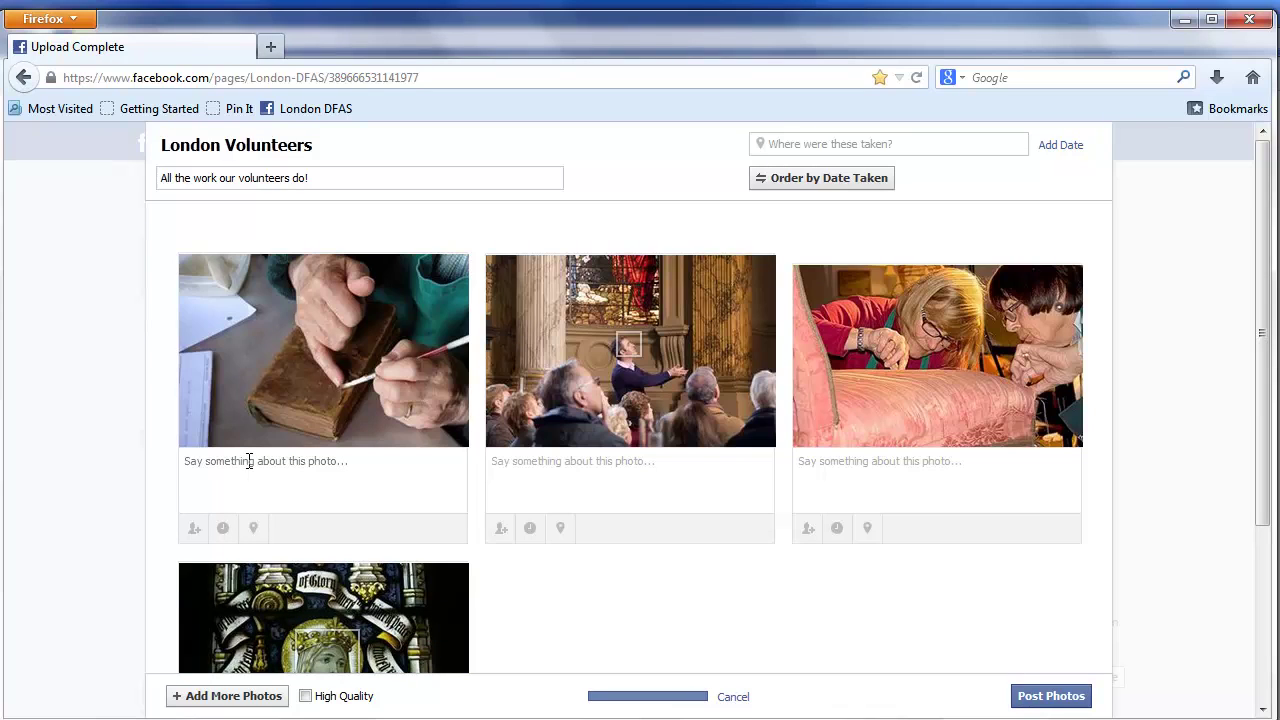
{"action": "left_click", "coordinate": [220, 500]}
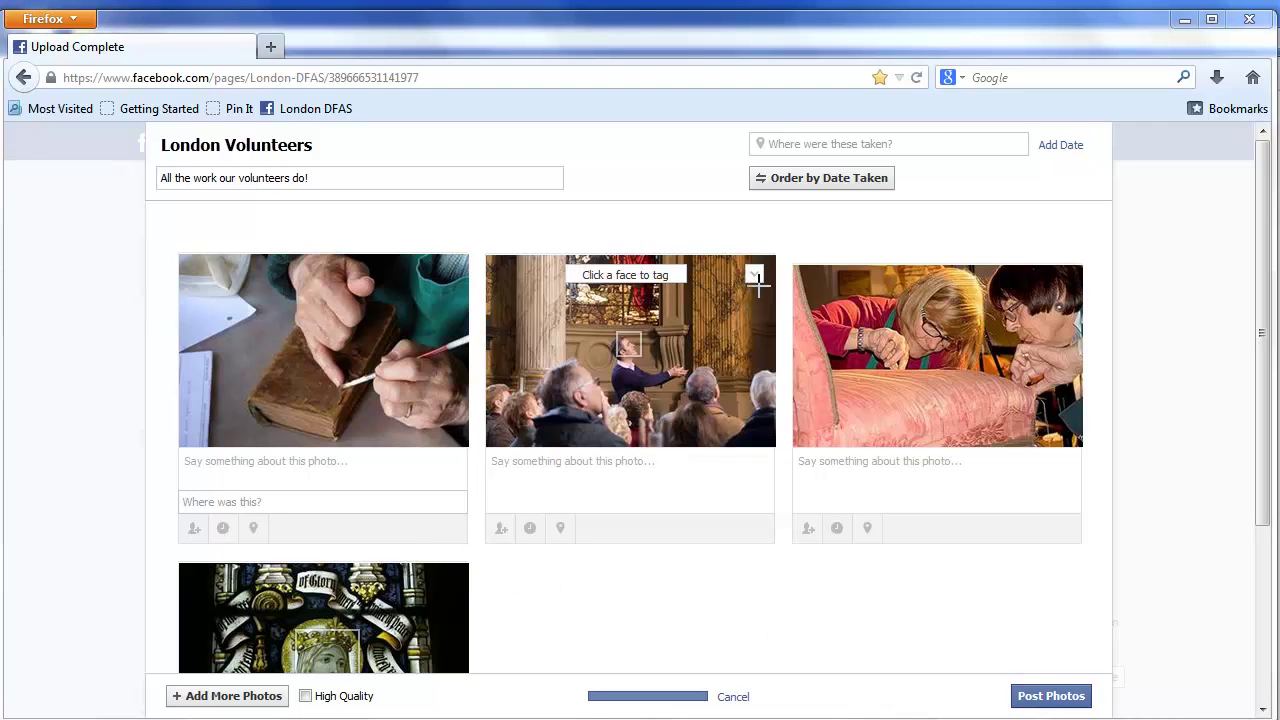
{"action": "left_click", "coordinate": [754, 274]}
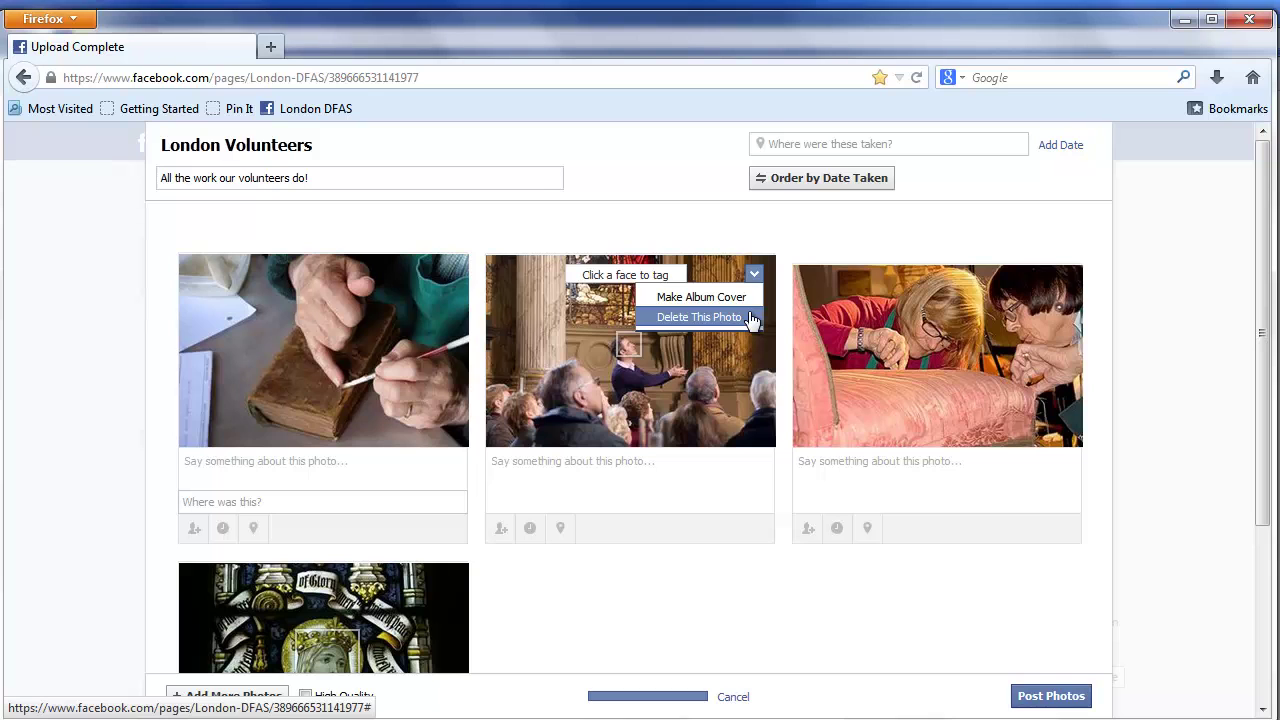
{"action": "left_click", "coordinate": [700, 297]}
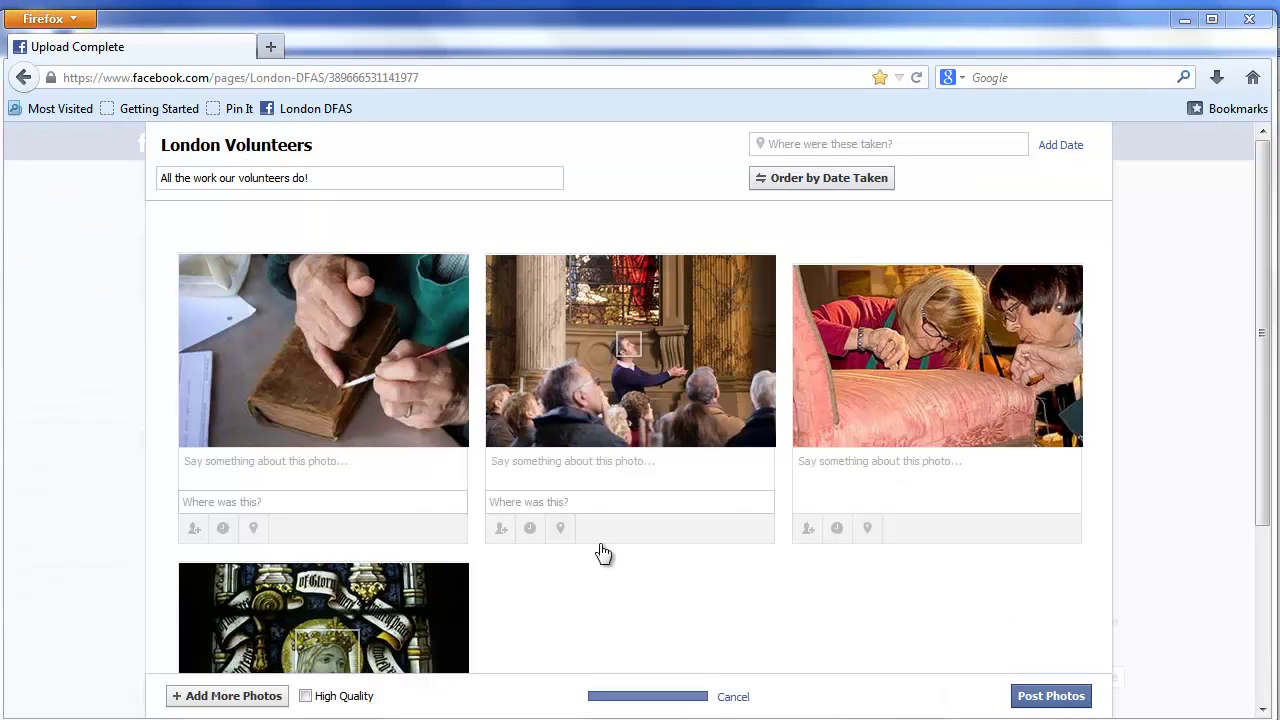
{"action": "left_click", "coordinate": [1040, 700]}
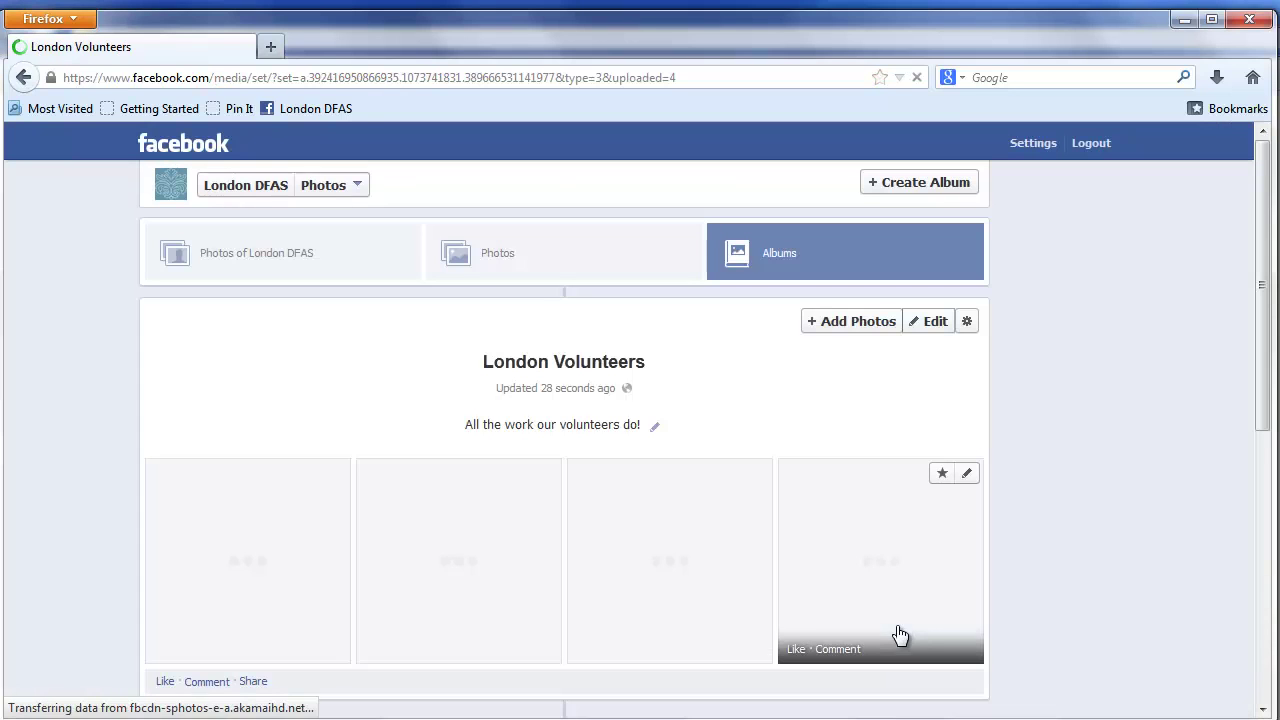
{"action": "scroll", "coordinate": [1124, 607], "scroll_direction": "down", "scroll_amount": 2}
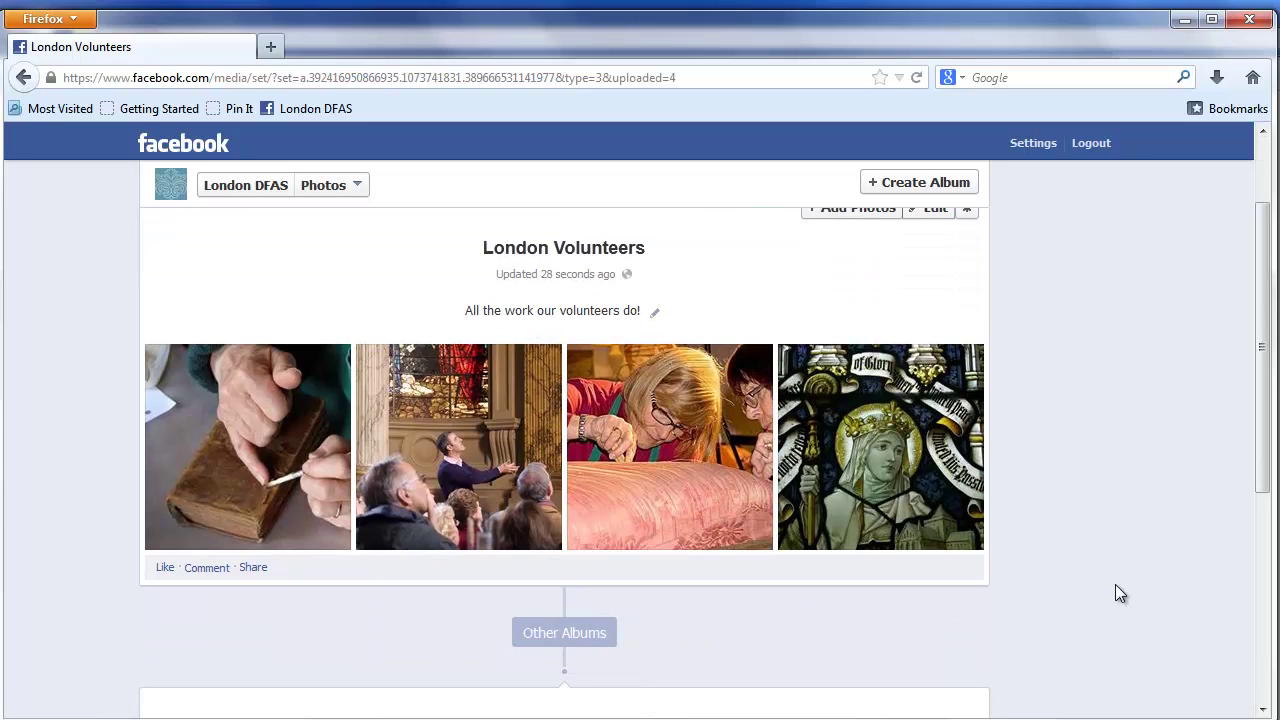
{"action": "left_click", "coordinate": [655, 314]}
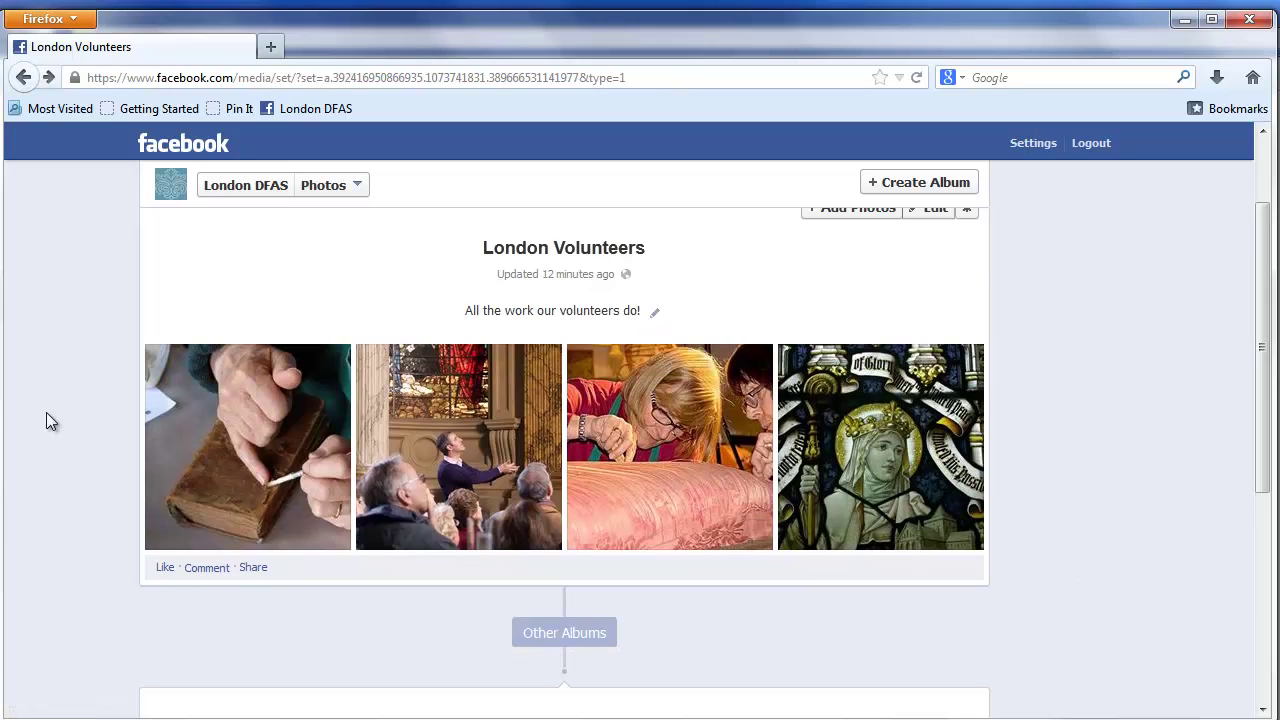
{"action": "left_click", "coordinate": [277, 190]}
- Scroll down the London DFAS timeline to the London Volunteers and Venice posts
{"action": "scroll", "coordinate": [315, 350], "scroll_direction": "down", "scroll_amount": 5}
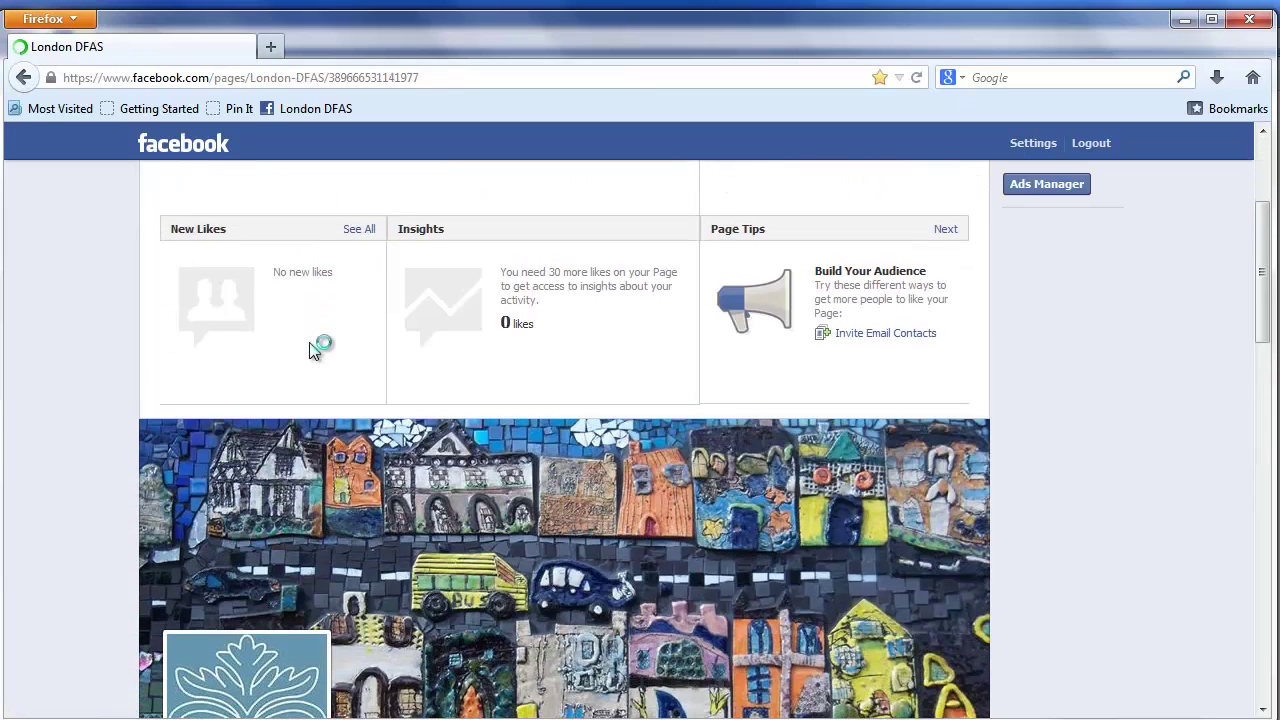
{"action": "scroll", "coordinate": [312, 352], "scroll_direction": "down", "scroll_amount": 8}
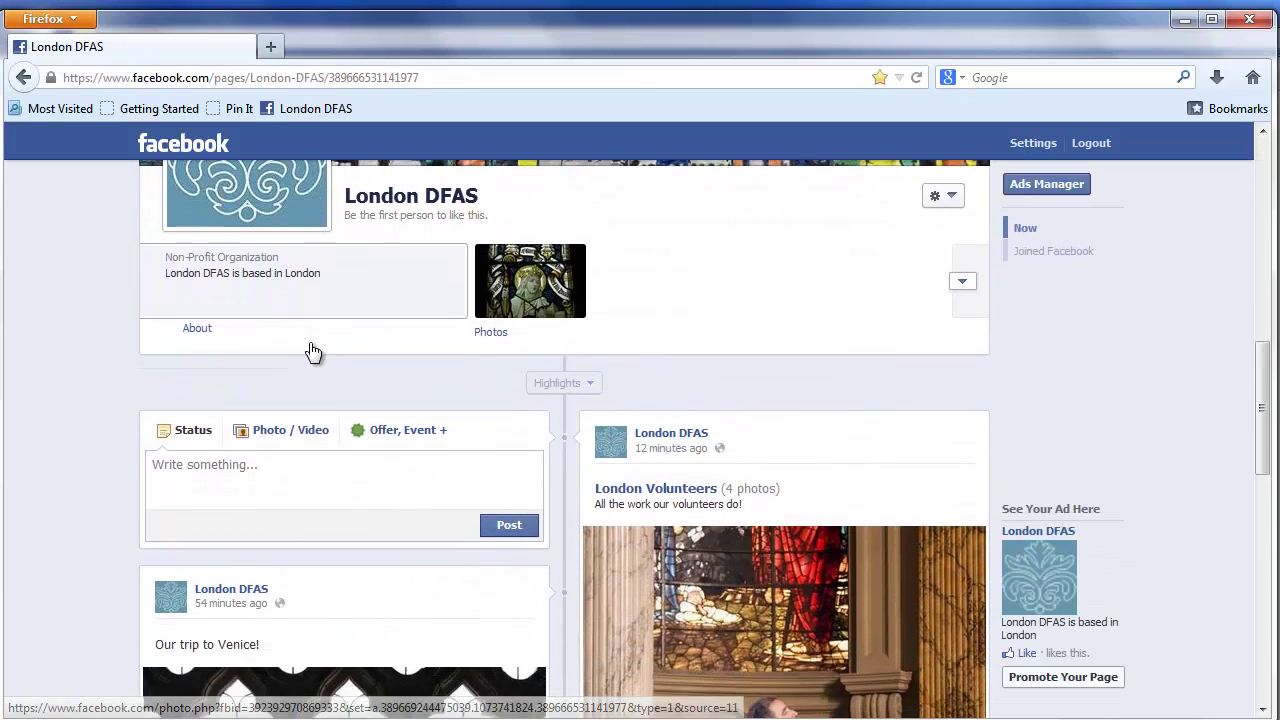
{"action": "scroll", "coordinate": [875, 555], "scroll_direction": "down", "scroll_amount": 2}
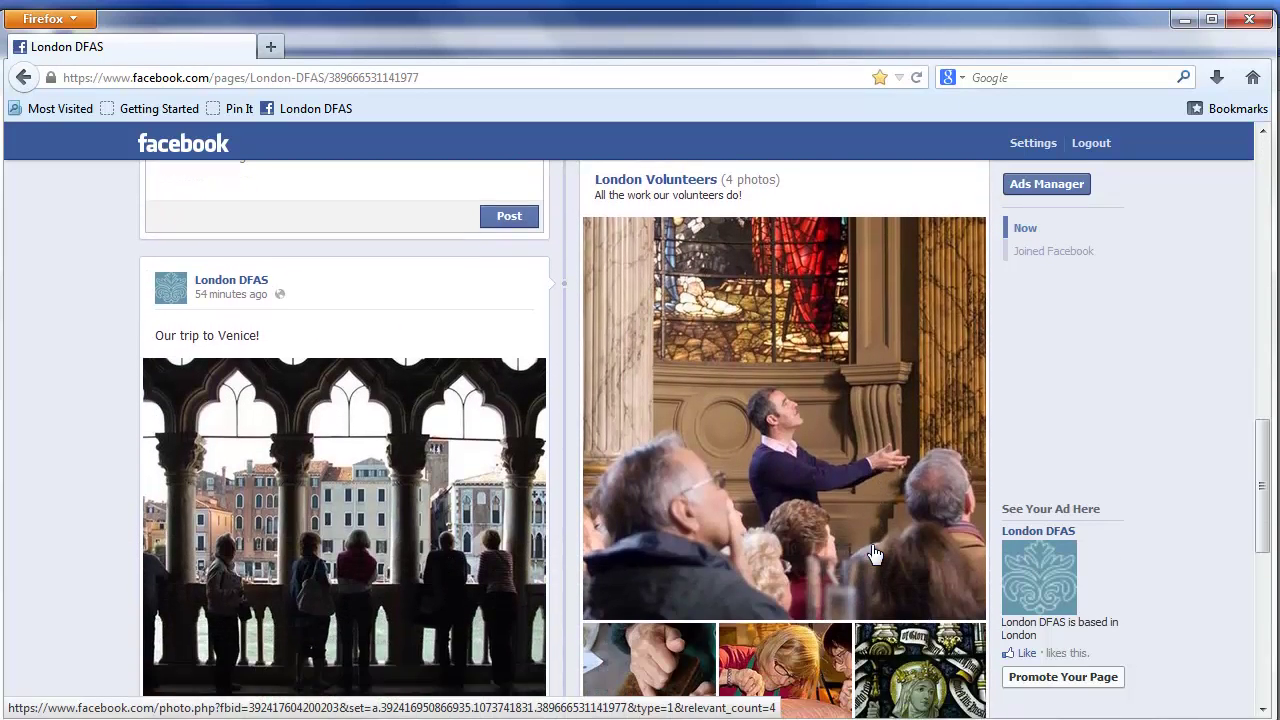